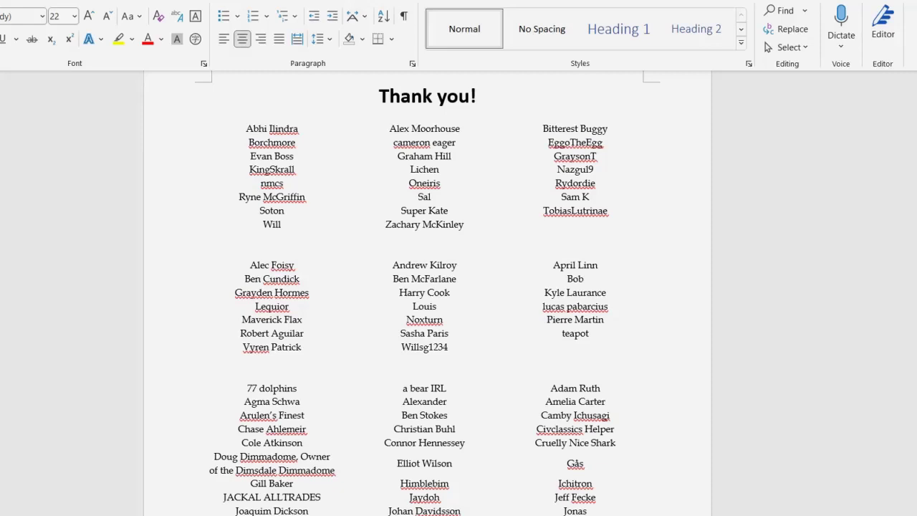
scroll(414, 292, "down", 3)
scroll(414, 293, "down", 4)
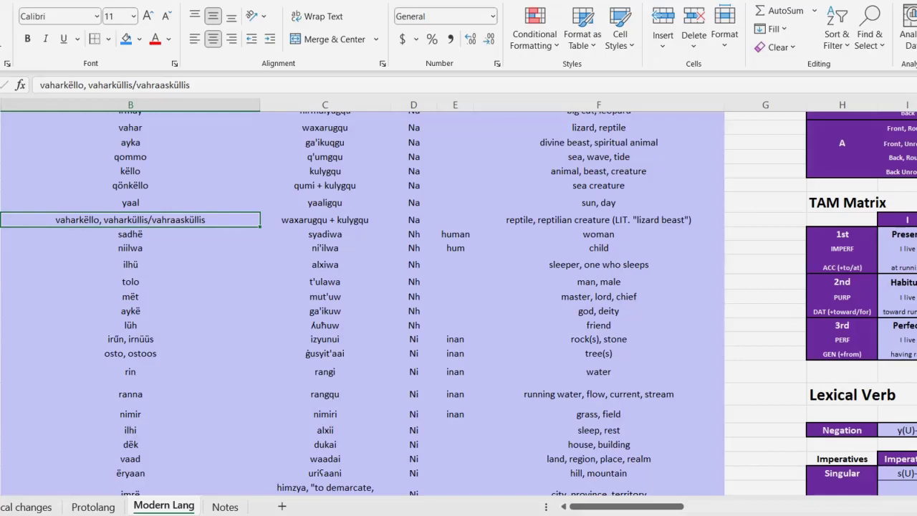
Review the compound nouns in the Modern Lang lexicon alongside their component words, such as këllo, qönkëllo, vaharkëllo and ëryaan
left_click(131, 171)
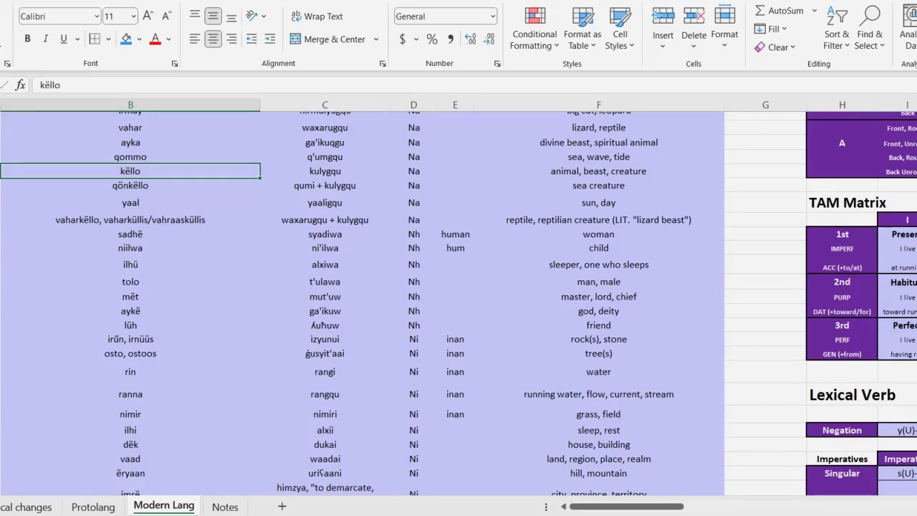
left_click(131, 185)
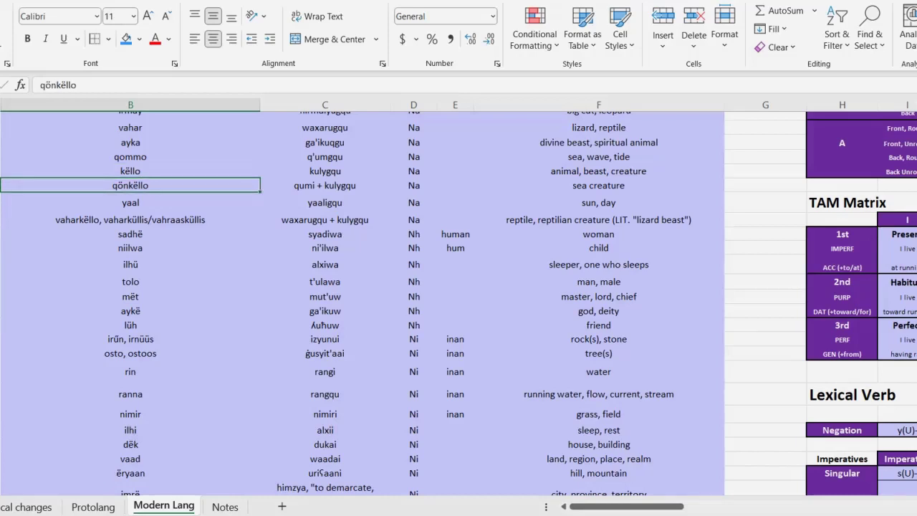
left_click(131, 220)
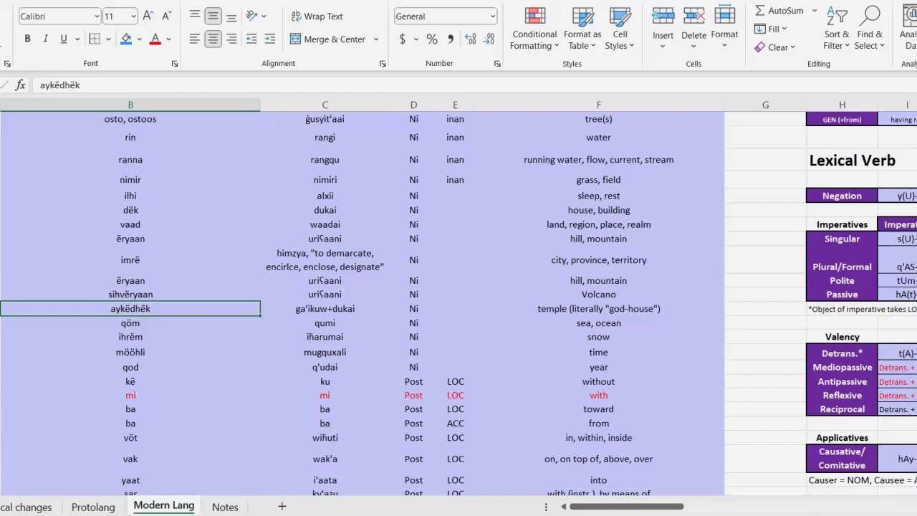
left_click_drag(131, 238, 599, 238)
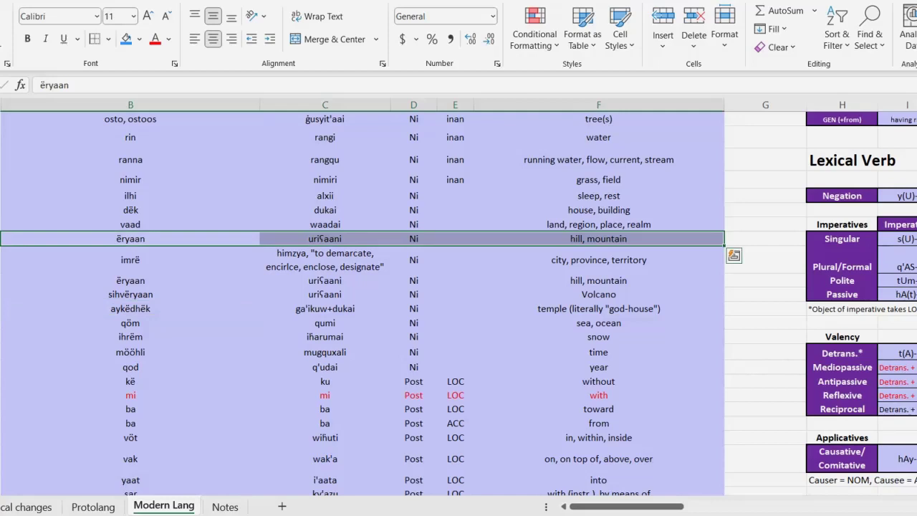
left_click(131, 239)
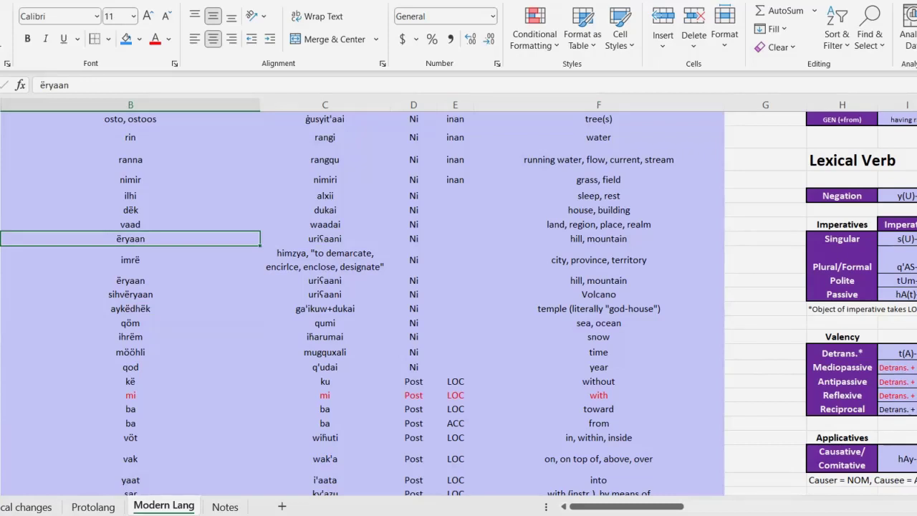
left_click(131, 309)
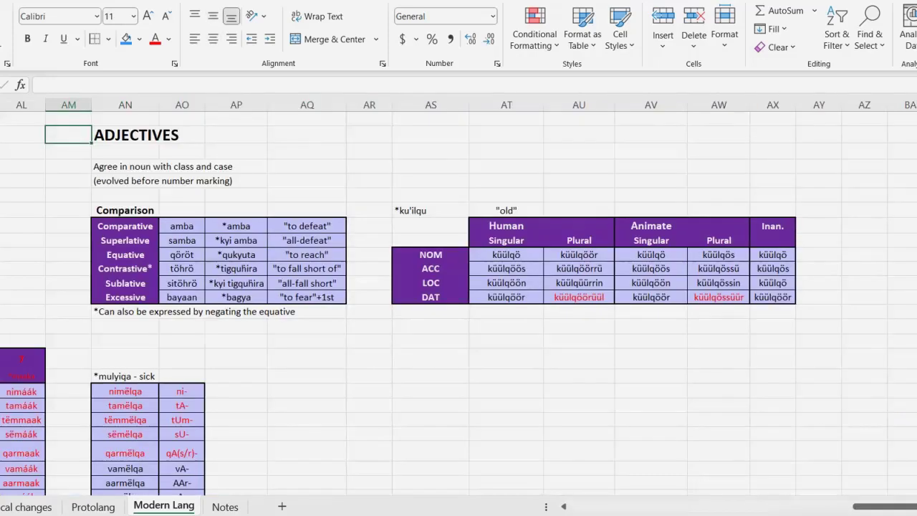
Examine the Adjectives section, comparing the *mulyiqa agreement forms and prefixes with the Possession table
left_click_drag(126, 134, 307, 135)
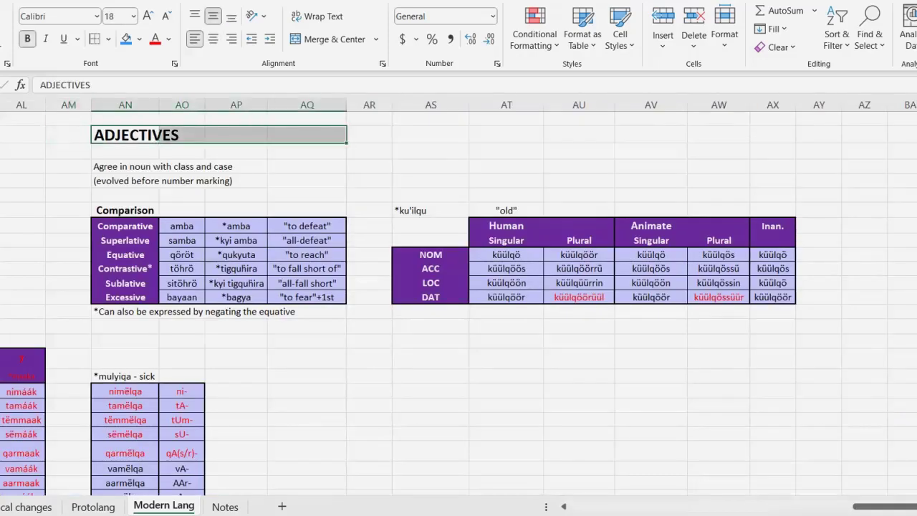
left_click(369, 134)
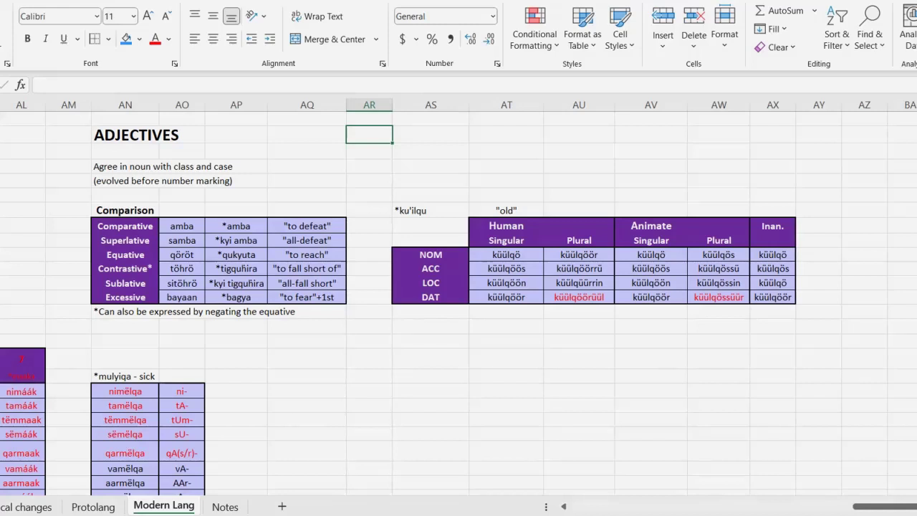
scroll(459, 301, "down", 2)
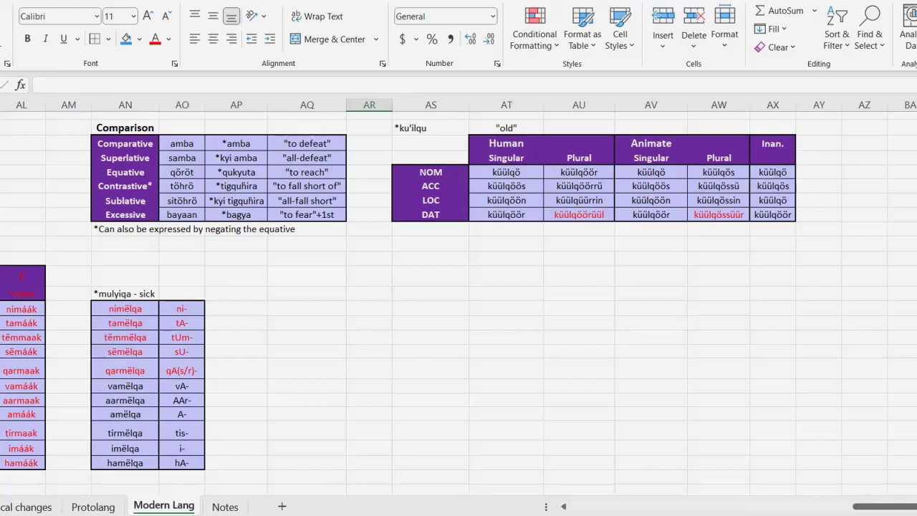
left_click(182, 309)
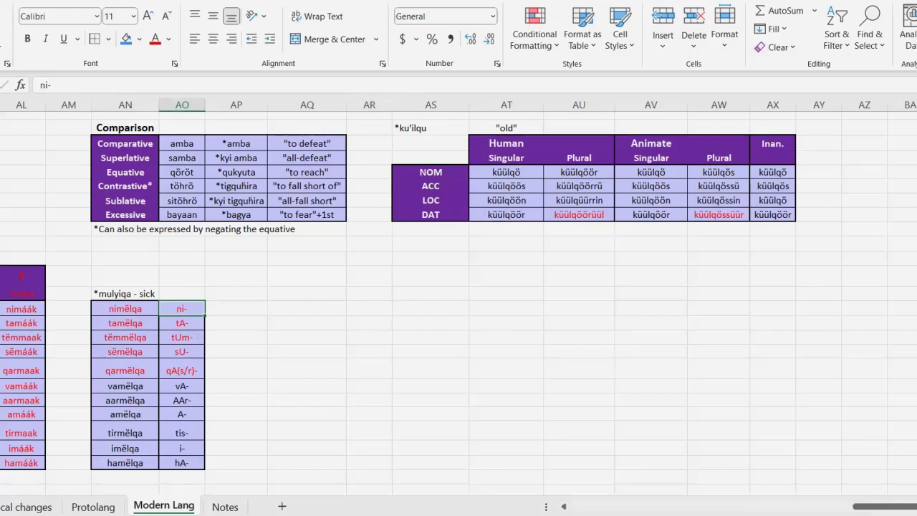
left_click_drag(182, 308, 186, 463)
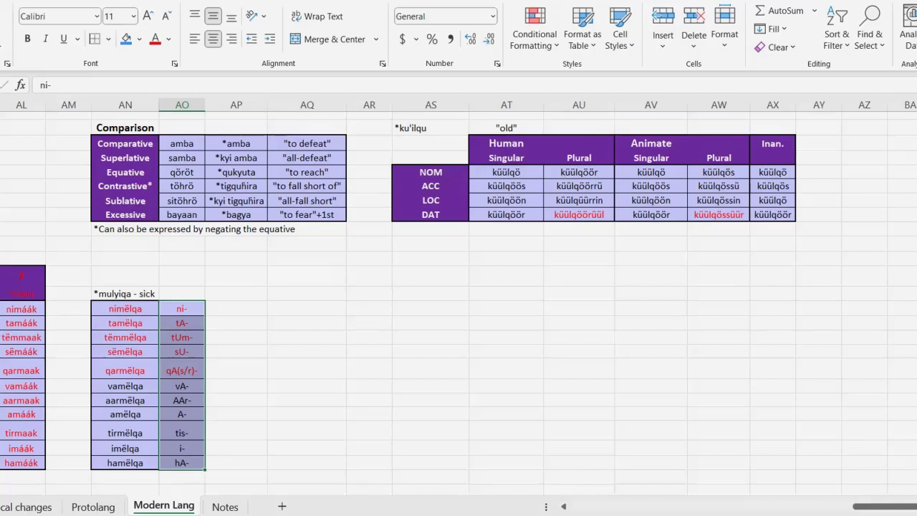
left_click(126, 258)
scroll(459, 301, "left", 3)
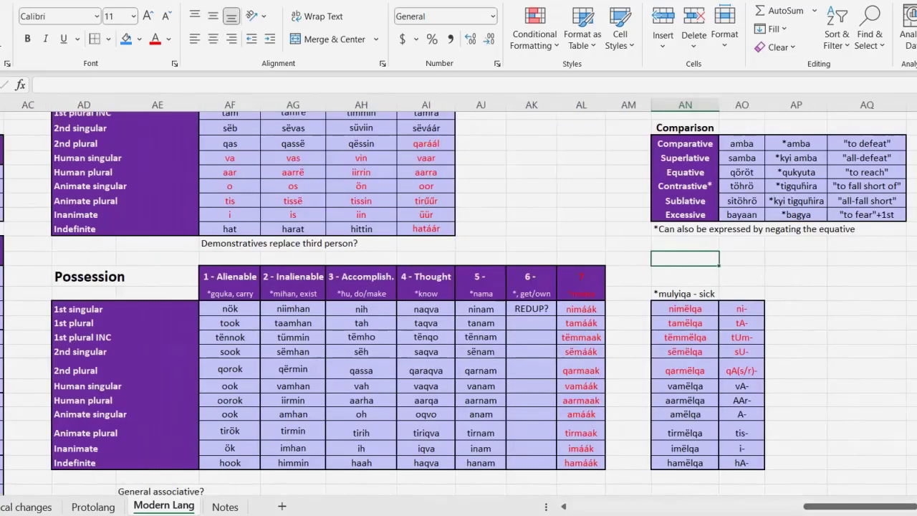
left_click(231, 309)
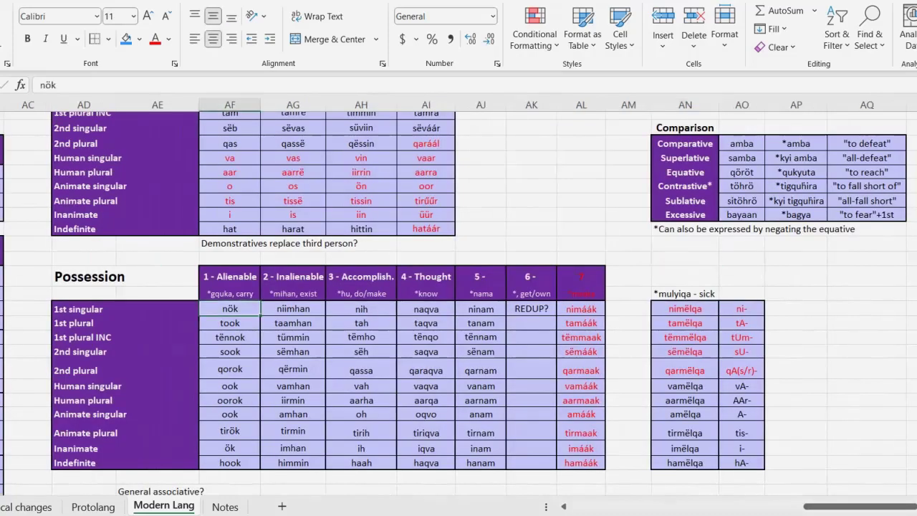
left_click_drag(230, 308, 481, 463)
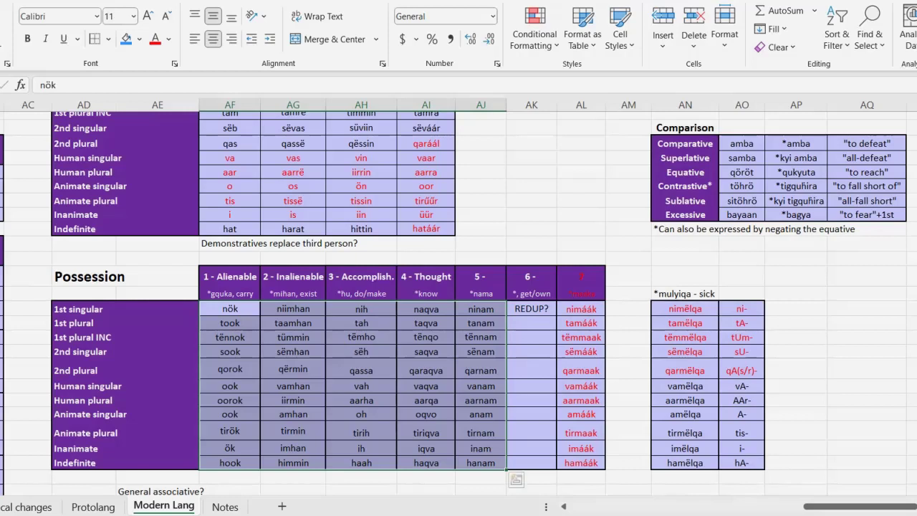
left_click_drag(84, 277, 582, 463)
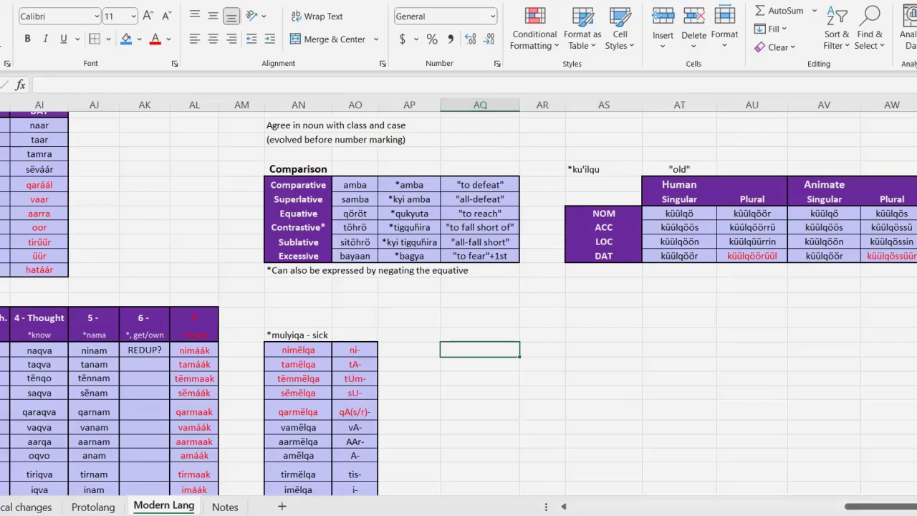
left_click_drag(298, 335, 355, 413)
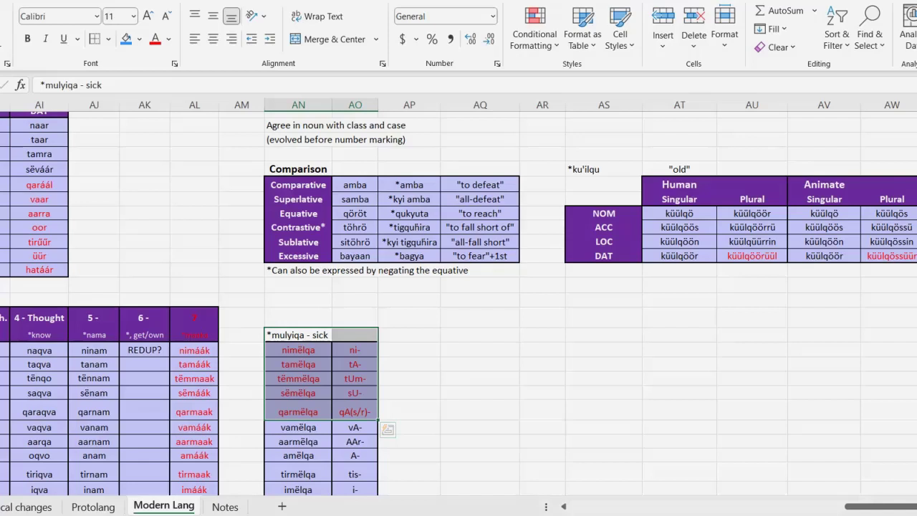
left_click(480, 336)
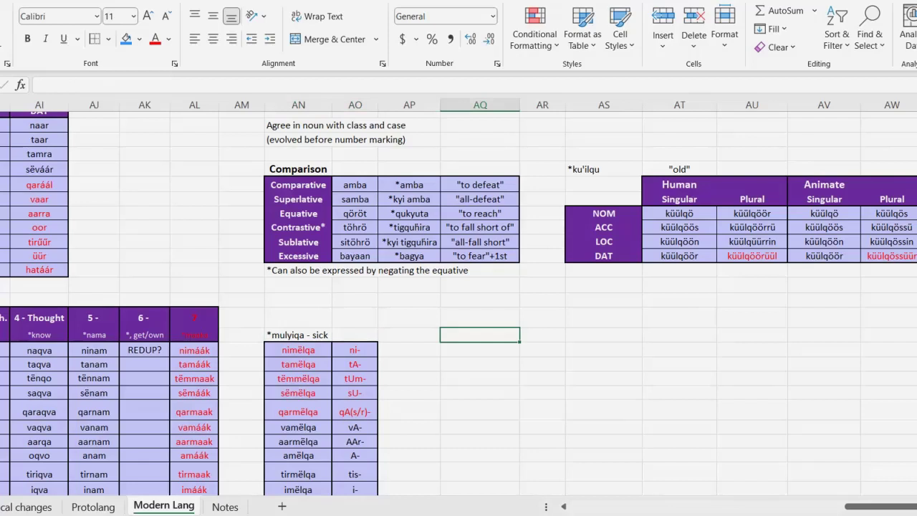
type("water")
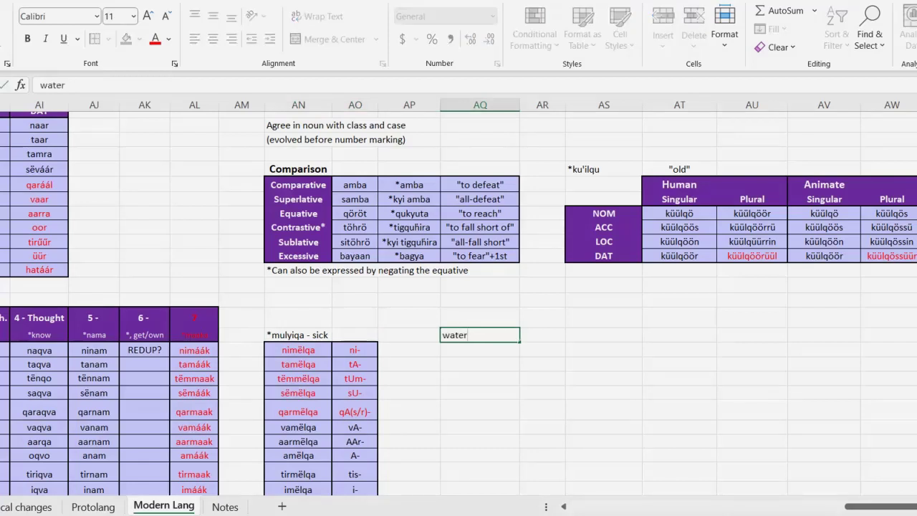
type("y")
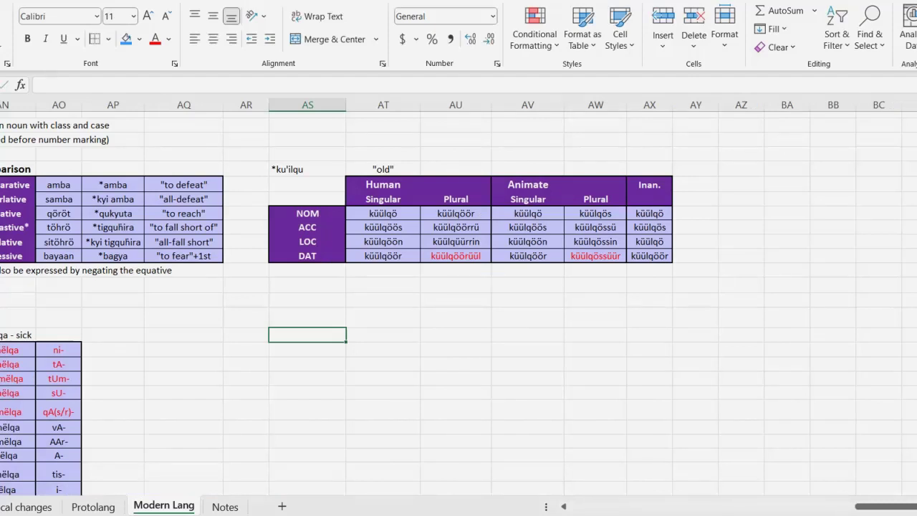
Below the "old" declension table, add a centred entry "Adjectival" in column AS with "-y/-ful" beside it
type("Adjectival")
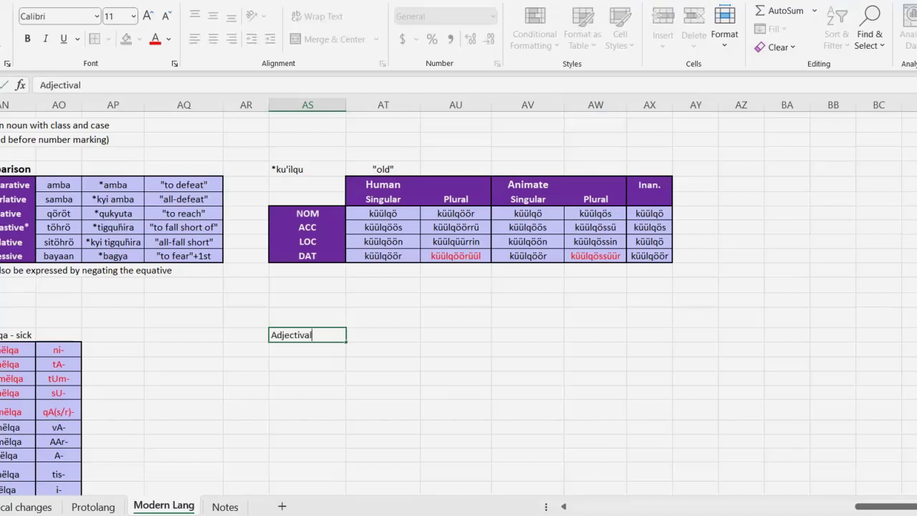
key("Tab")
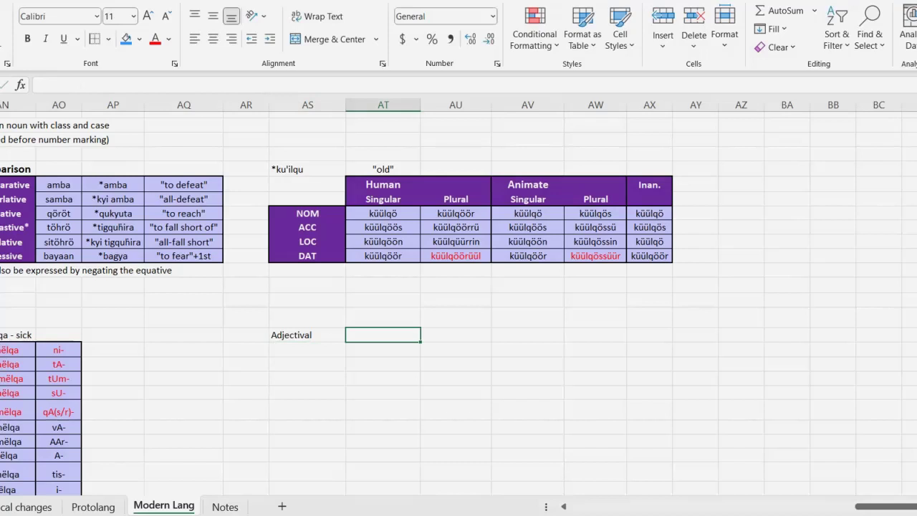
key("F2")
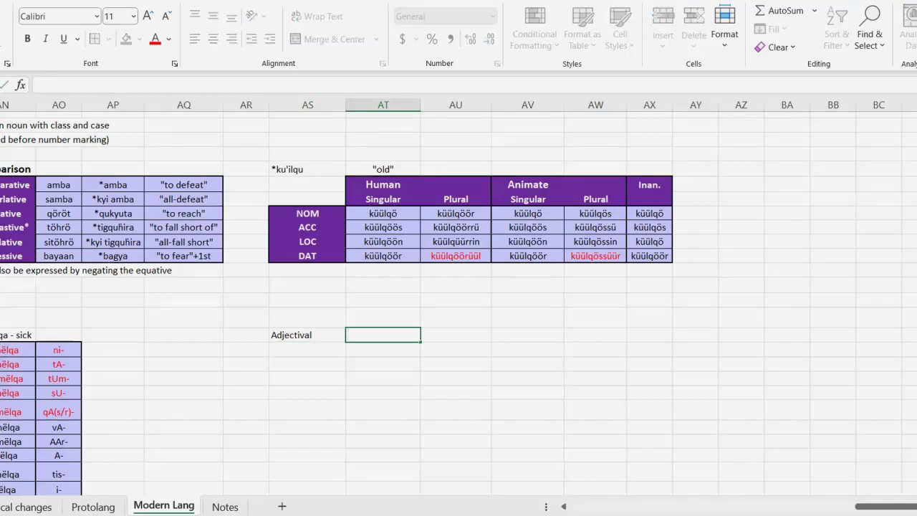
type("'-y/-ful")
key("Return")
left_click(384, 335)
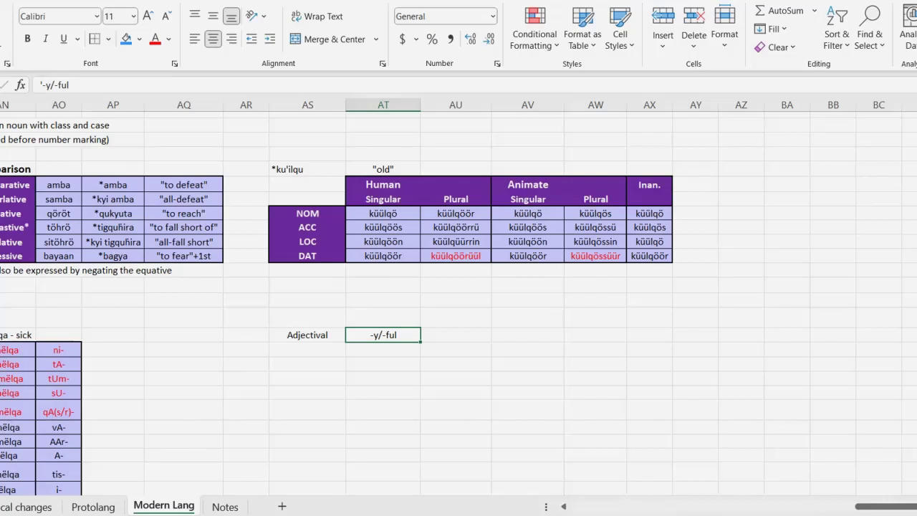
Add a "Similitive" entry directly under Adjectival, with the gloss "-like" beside it
left_click(308, 350)
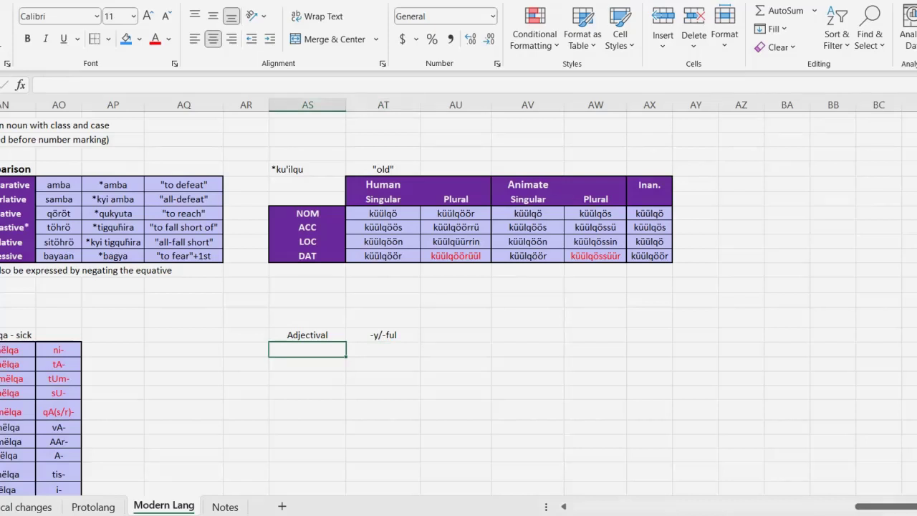
type("Similitive")
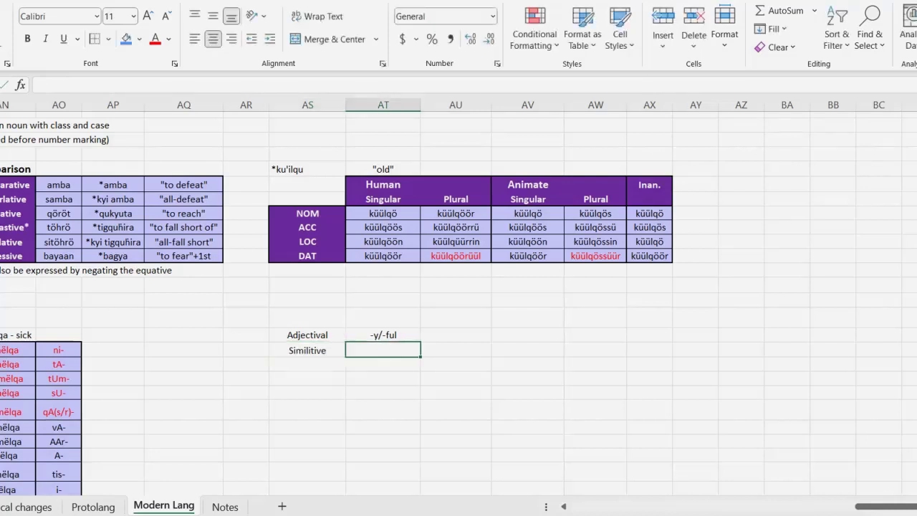
type("'-like")
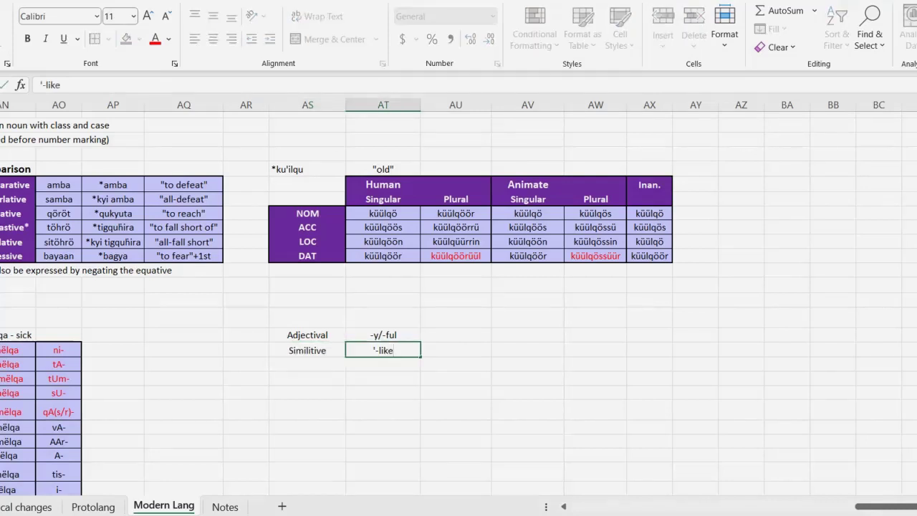
key("ctrl+Return")
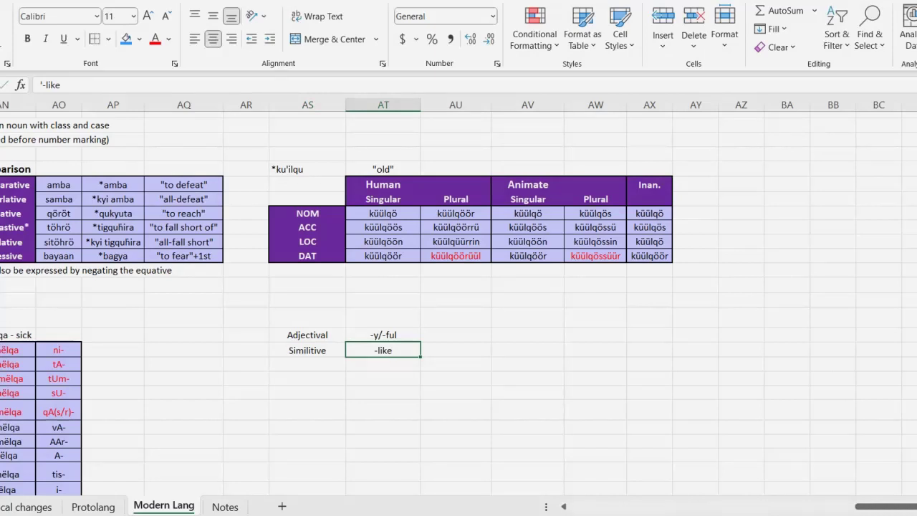
left_click_drag(383, 335, 383, 350)
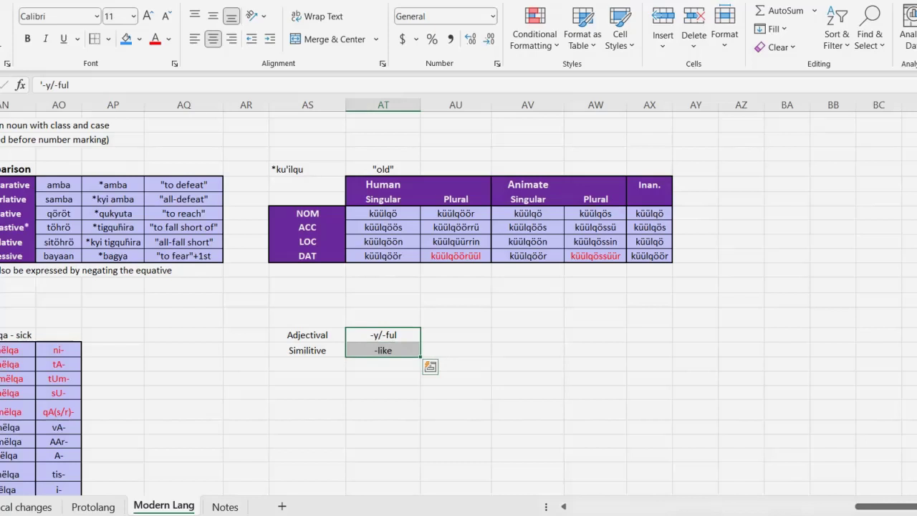
key("Down")
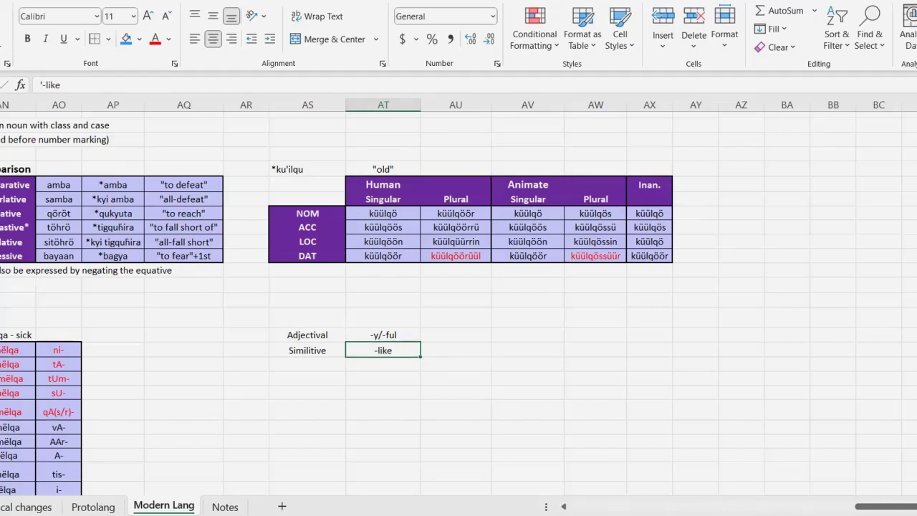
Look up the postposition meaning "like, as, similar to" in the lexicon and enter "ënkë?" beside the Similitive gloss
left_click_drag(887, 506, 796, 507)
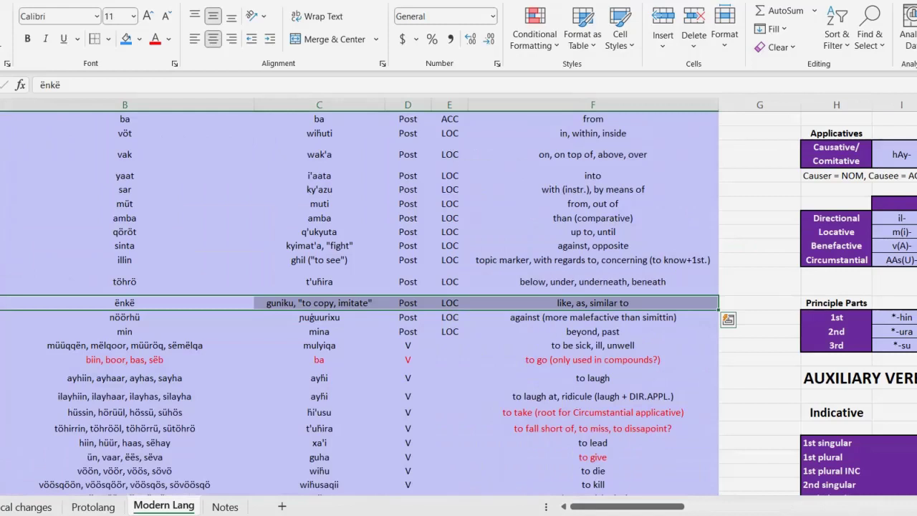
key("Escape")
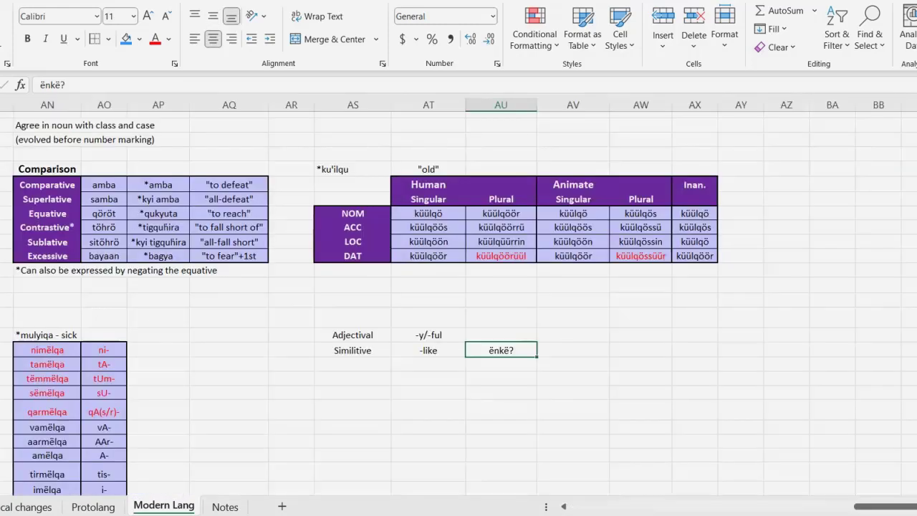
left_click_drag(353, 350, 501, 351)
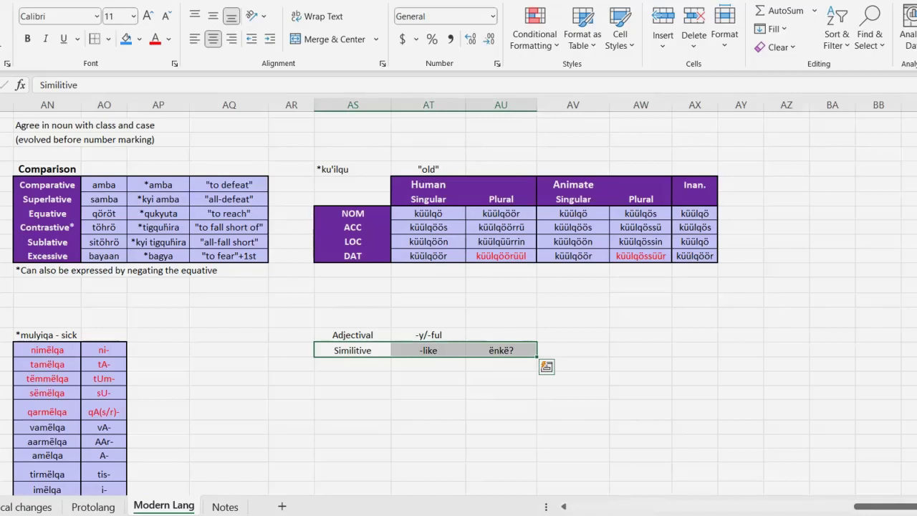
In column AW, enter the example phrase "vahar ënkë këllo" with the translation "lizard-like animal" directly beneath it
left_click(641, 350)
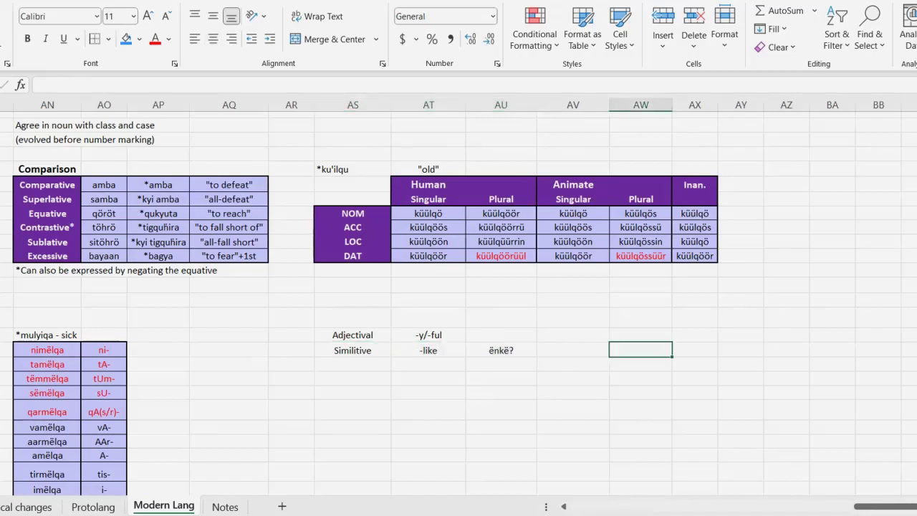
type("\"")
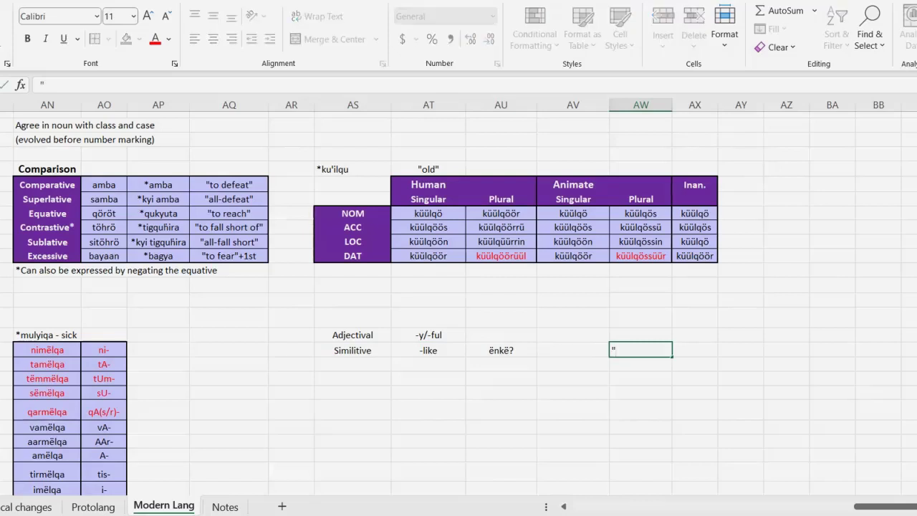
type("lizard-like animal\"")
key("Return")
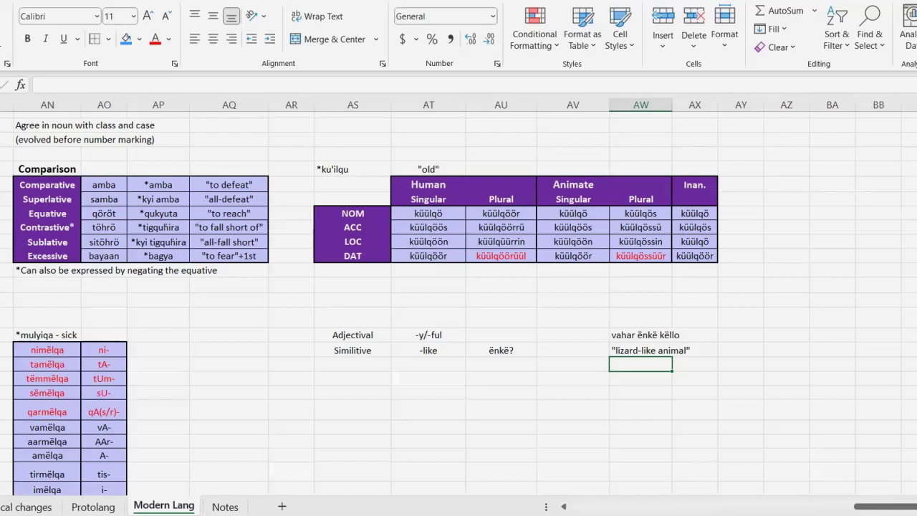
Compare the Similitive entry with the "To act like..." row of the Lexical Verb Derivation table
left_click(353, 350)
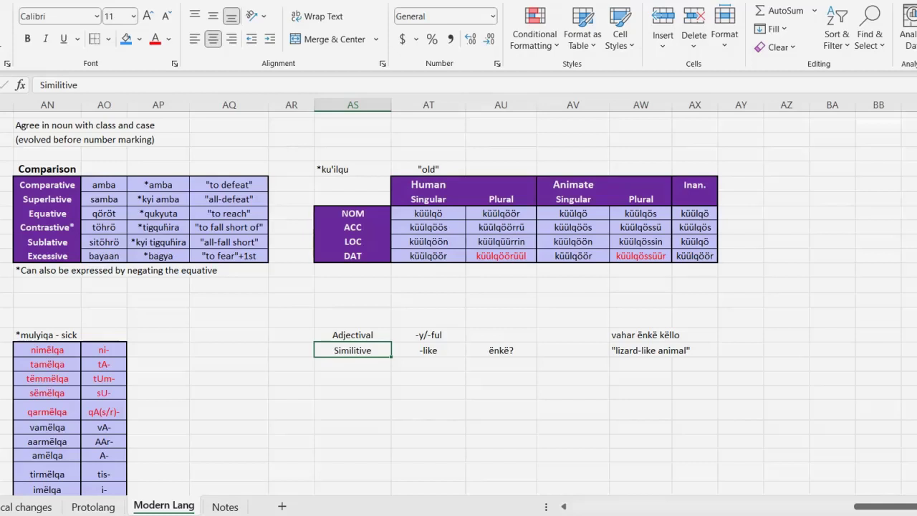
left_click(501, 351)
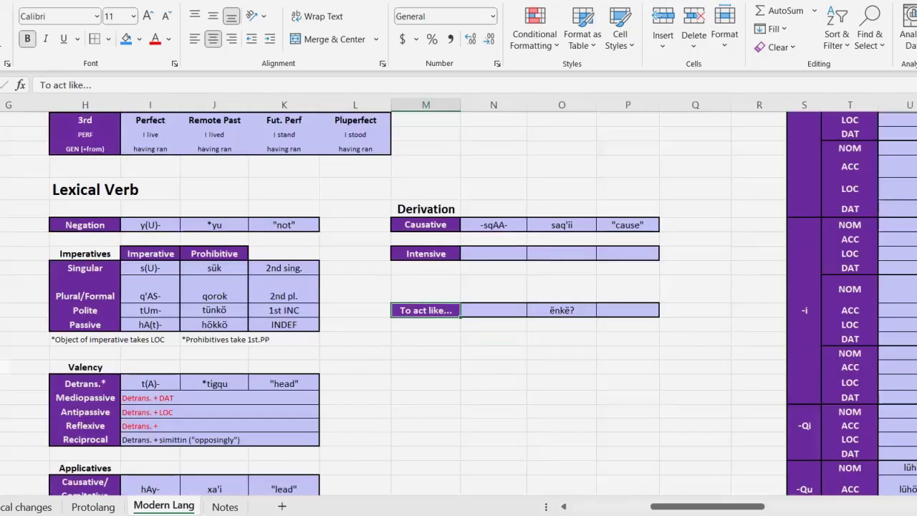
key("Up")
key("Down")
left_click(562, 311)
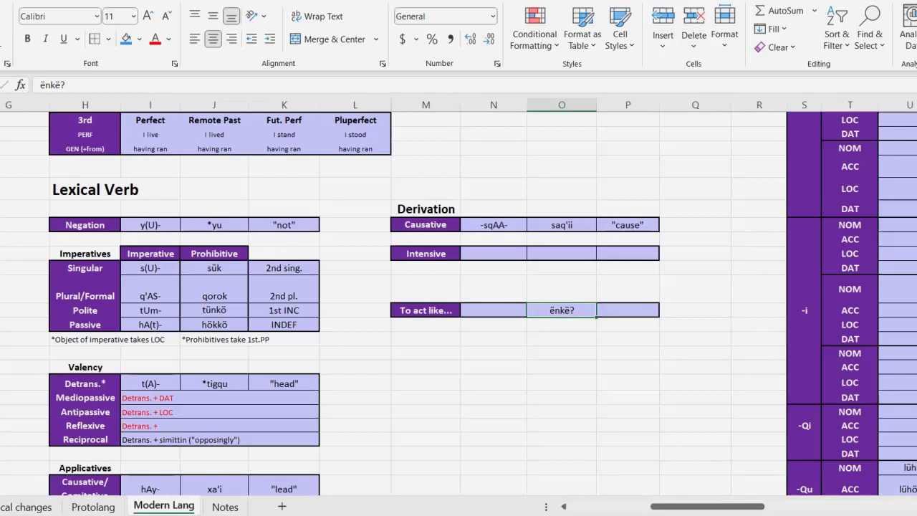
left_click(426, 310)
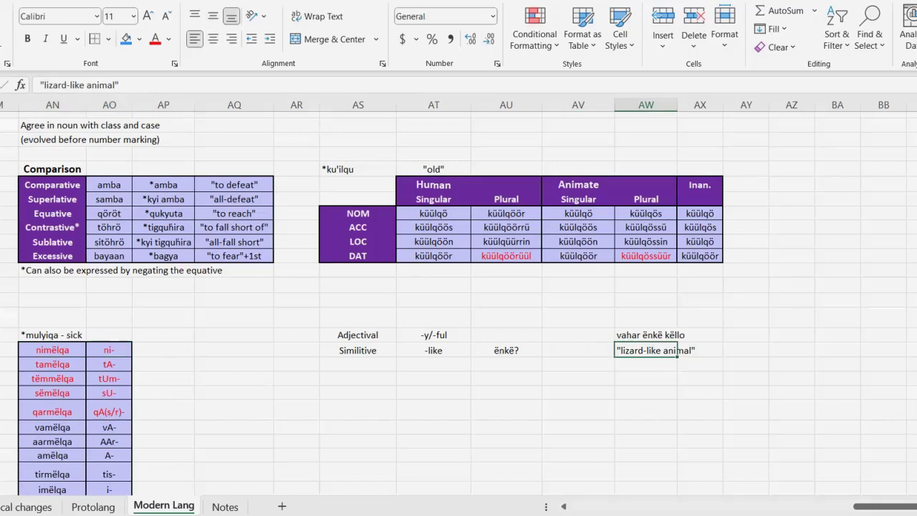
Extend the Similitive gloss to "-like / -oid"
left_click(109, 350)
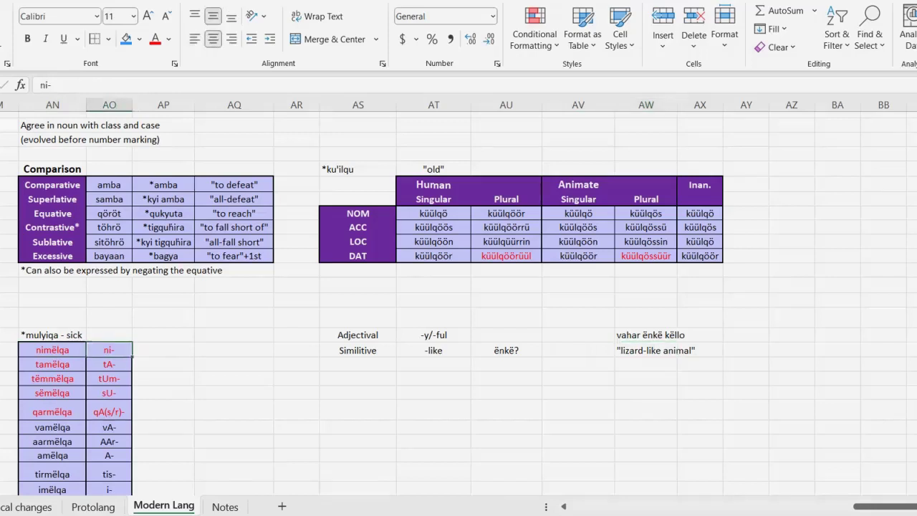
left_click(359, 350)
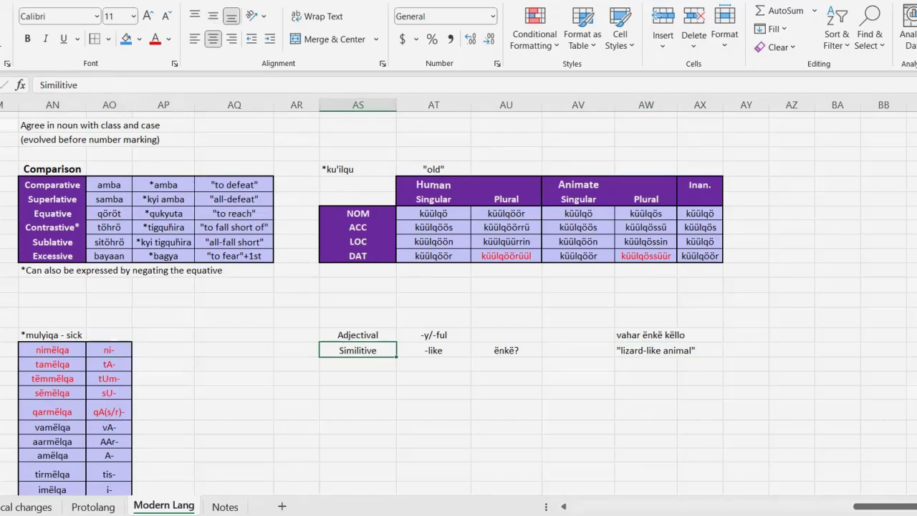
left_click(434, 351)
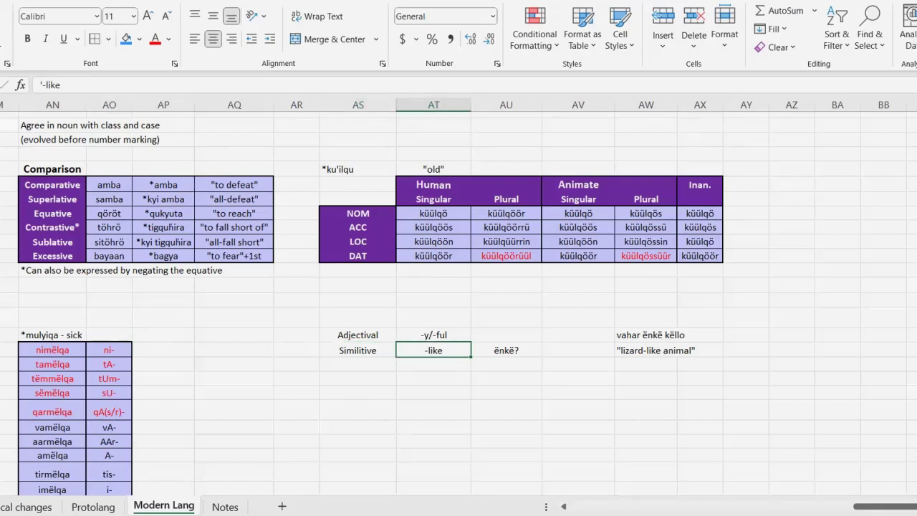
left_click(315, 85)
type("/ -oid")
key("Return")
left_click(358, 350)
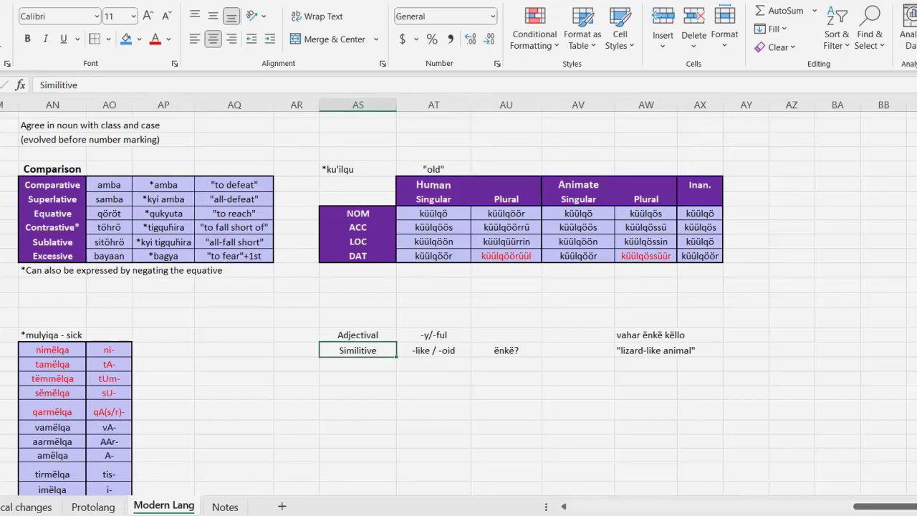
Add a "Privative" entry directly under Similitive, with the gloss "-less / a(n)-" beside it
left_click(358, 336)
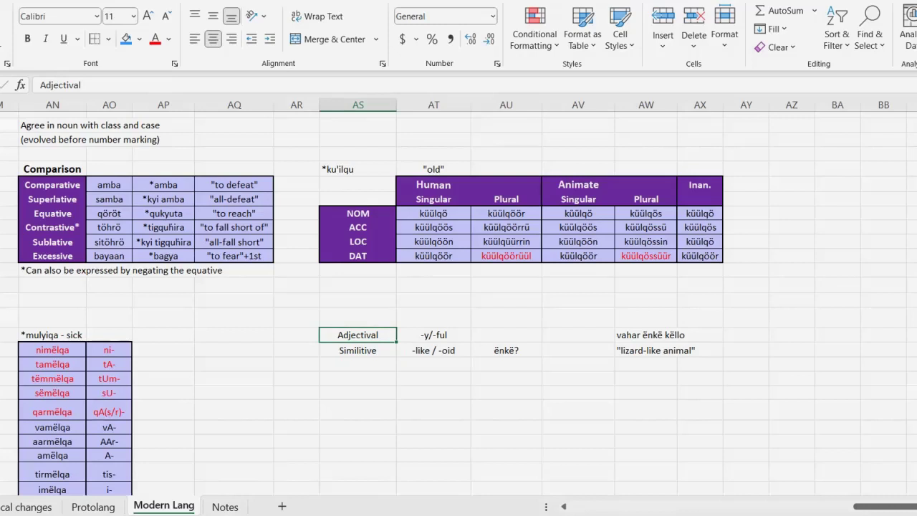
left_click(357, 364)
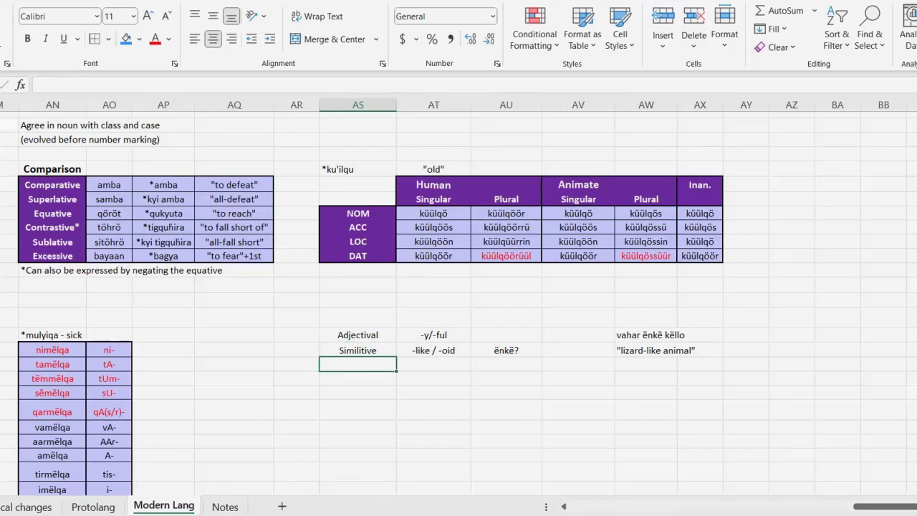
type("Privative")
key("Return")
key("Right")
key("Left")
key("Up")
key("Right")
type("'-less")
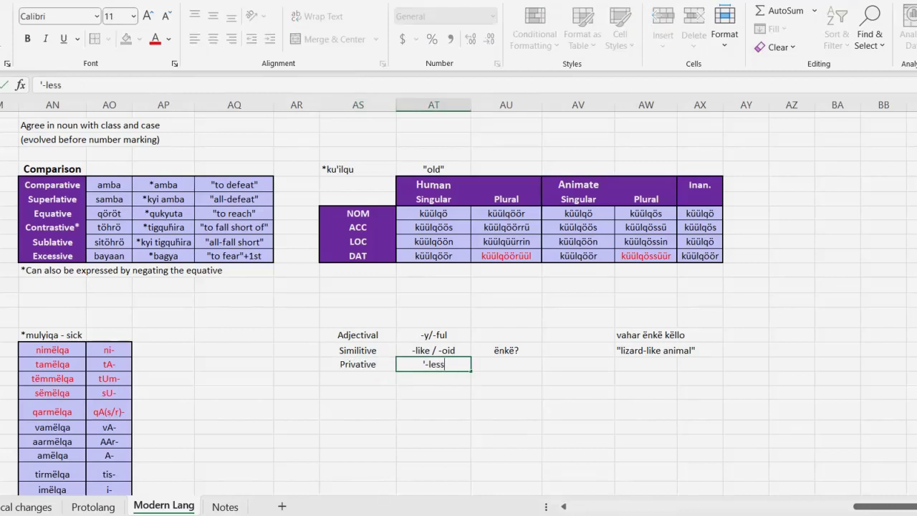
type(" / a(n)-")
key("ctrl+Return")
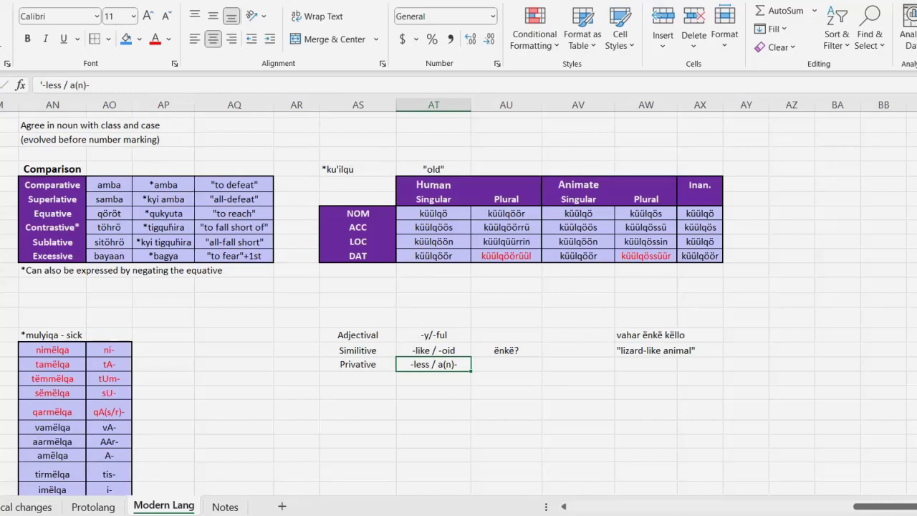
Enter the candidate form "kë?" beside the Privative gloss
left_click(506, 364)
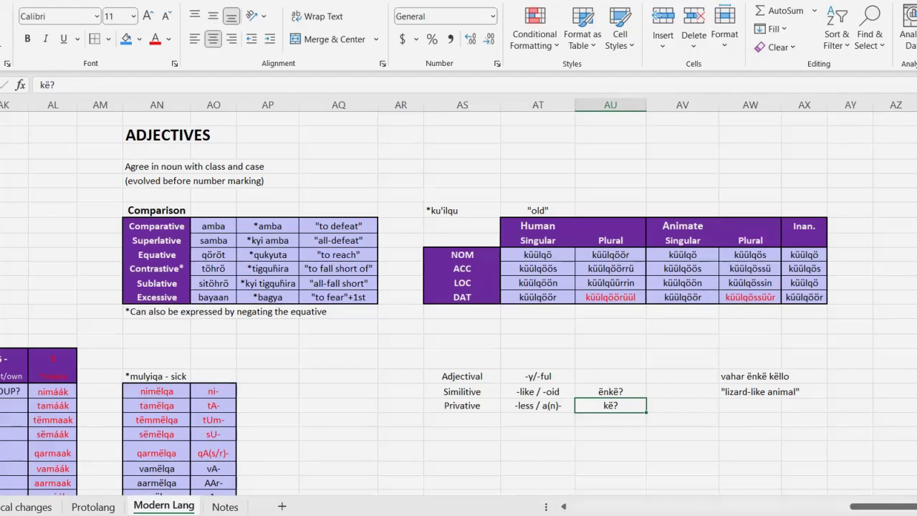
key("shift+Left")
key("shift+Left")
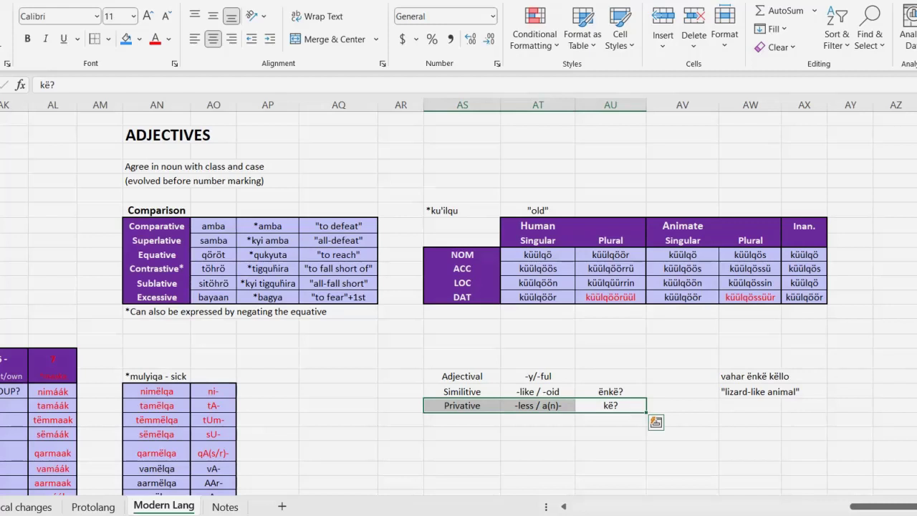
key("shift+Right")
key("shift+Right")
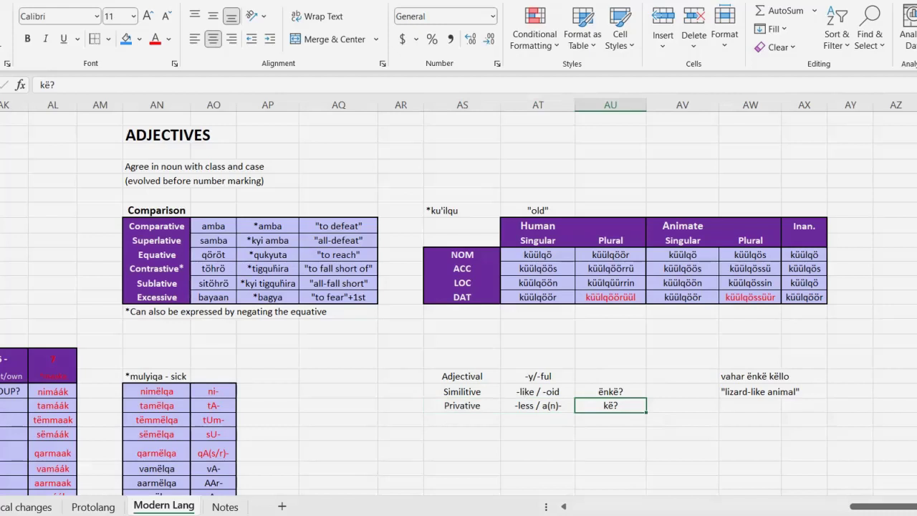
key("Up")
key("shift+Down")
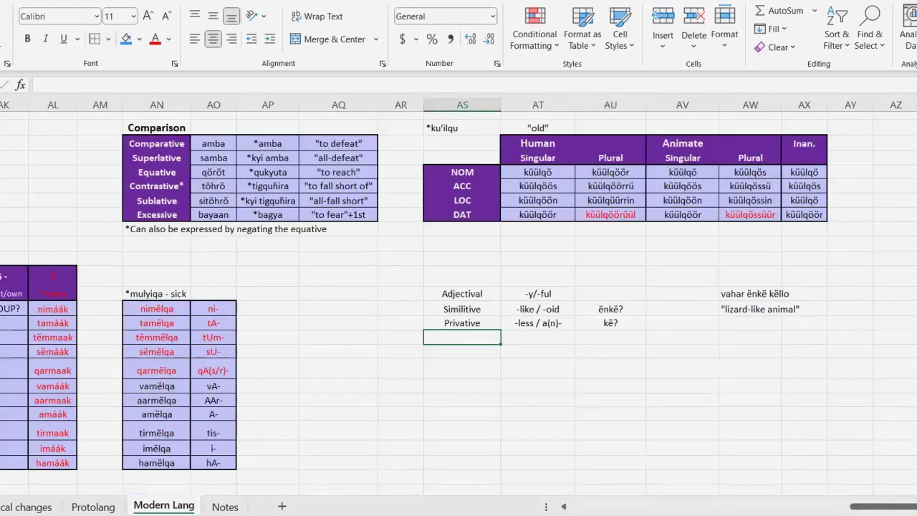
Move the "vahar ënkë këllo" example and its translation from column AW to AY18:AY19
left_click_drag(462, 309, 481, 323)
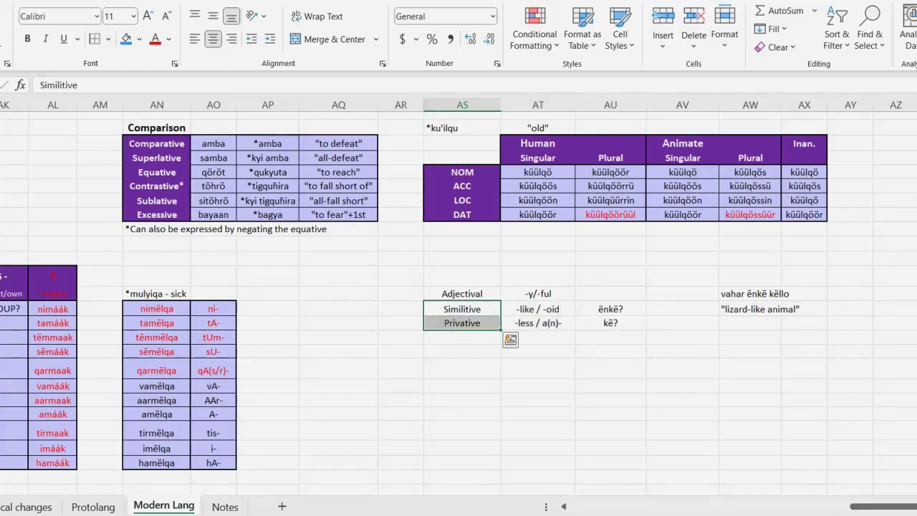
left_click_drag(672, 302, 746, 307)
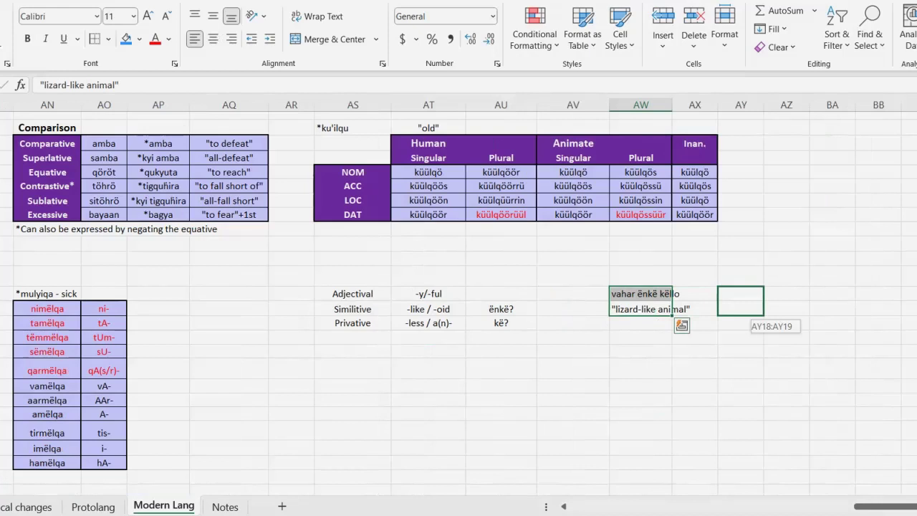
left_click(575, 308)
key("Escape")
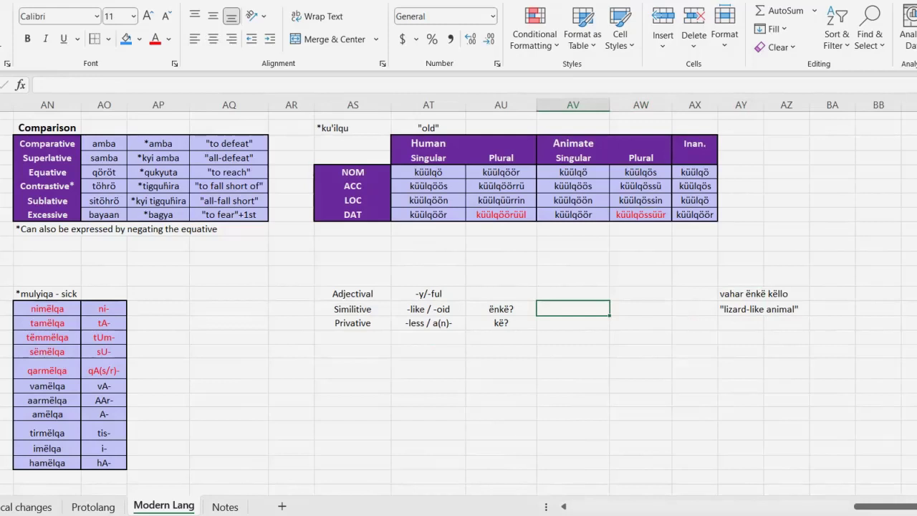
Enter the source meaning "form, shape, body" in quotation marks beside "ënkë?" in the Similitive row
type("\"")
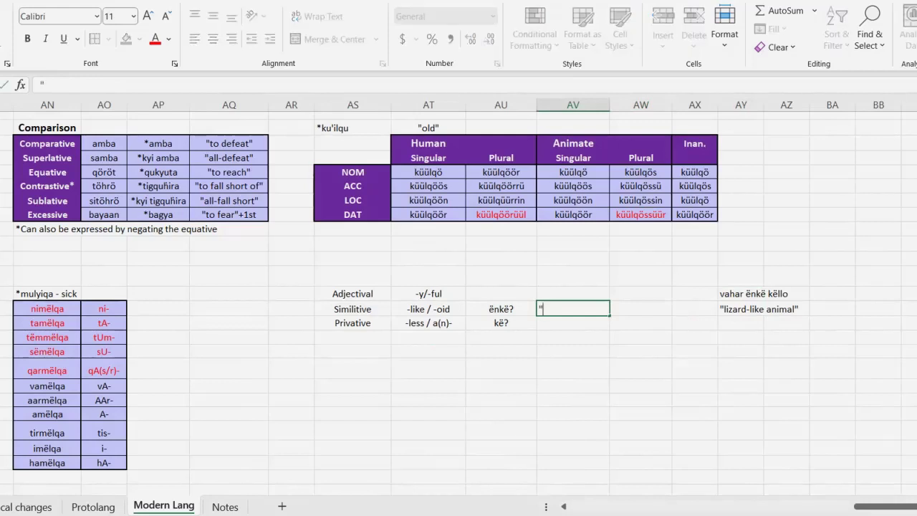
type("form, shape,")
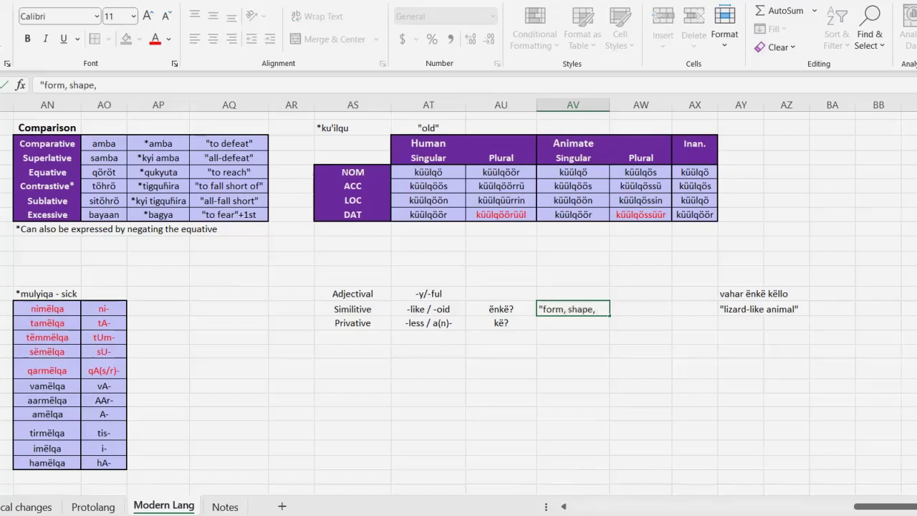
type(" body\"")
key("Return")
left_click(741, 309)
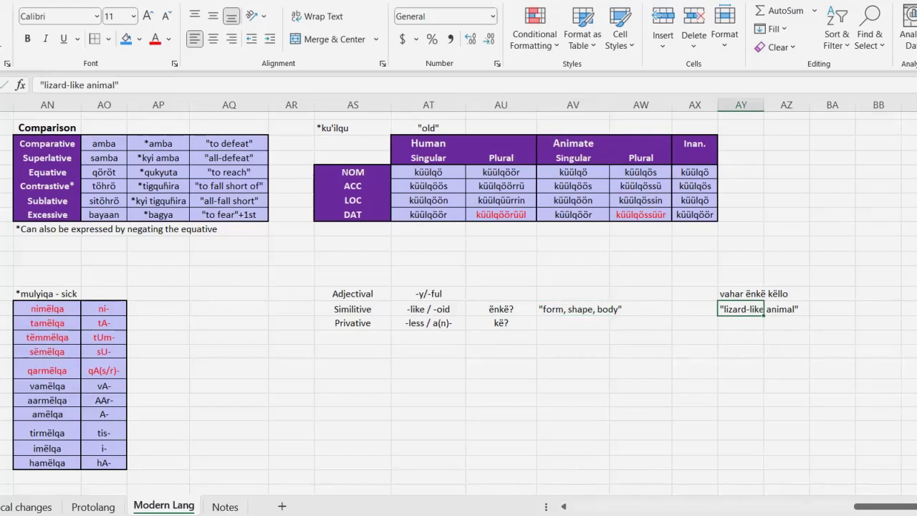
key("Return")
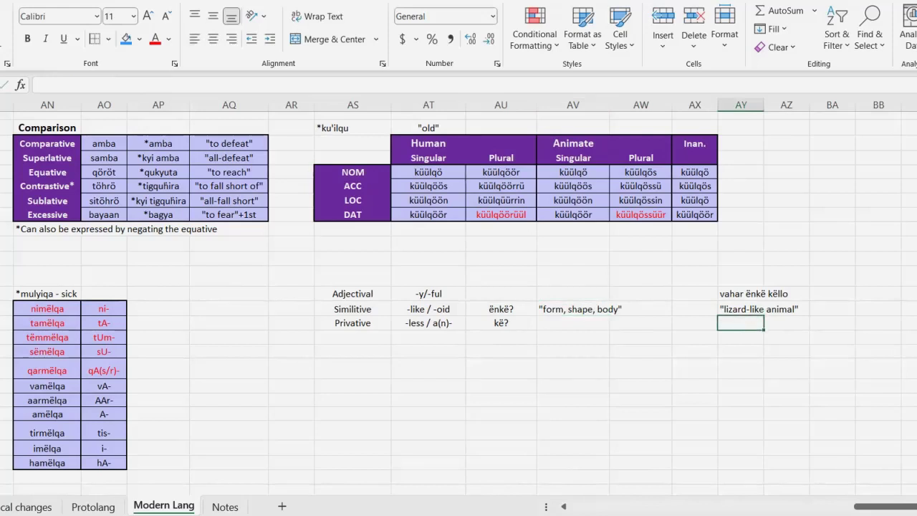
left_click(501, 323)
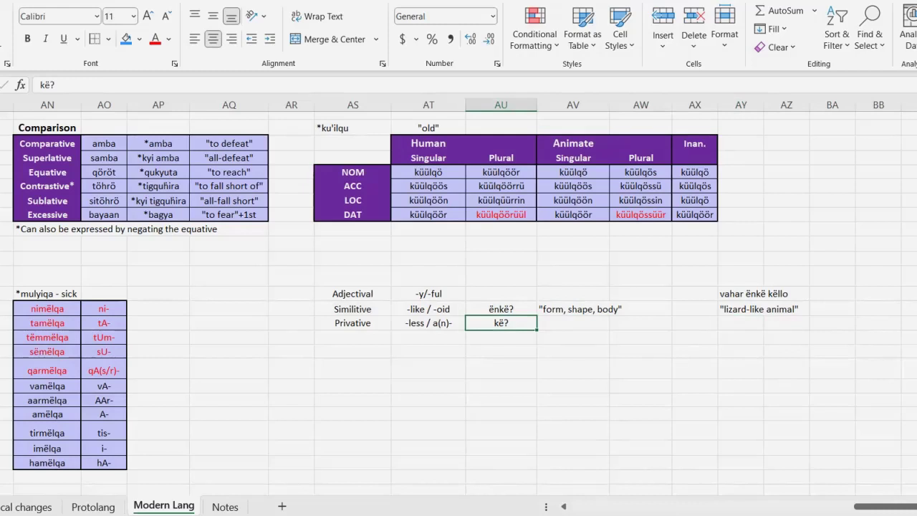
left_click_drag(501, 309, 574, 309)
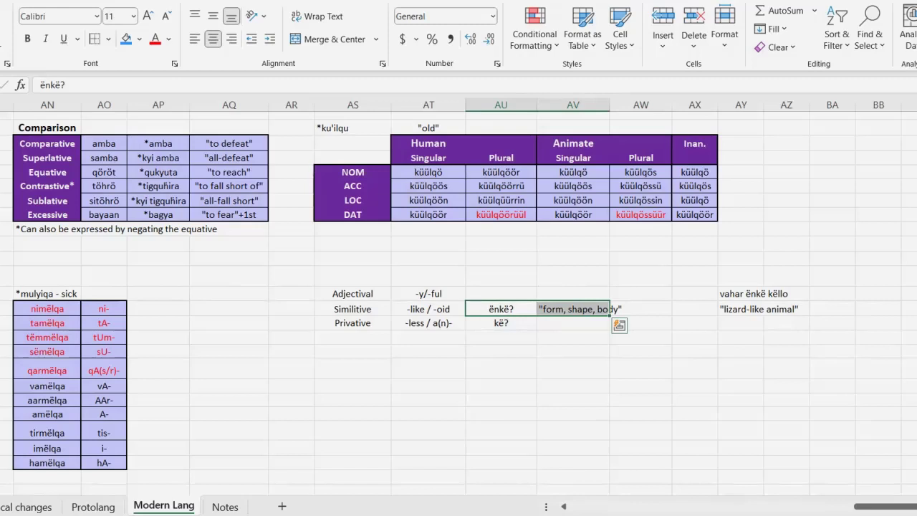
Add a "Negative" entry under Privative with the gloss "un-" and the form "yU-" beside it
left_click(352, 338)
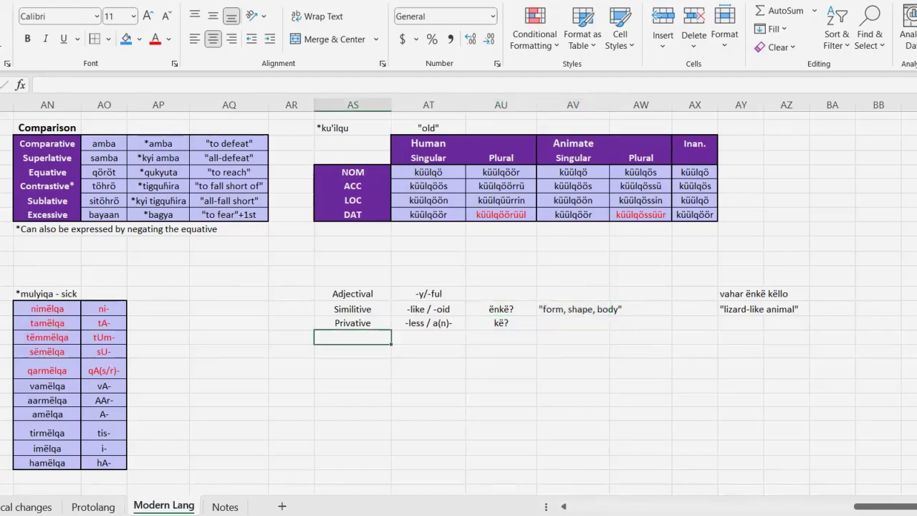
type("Negative")
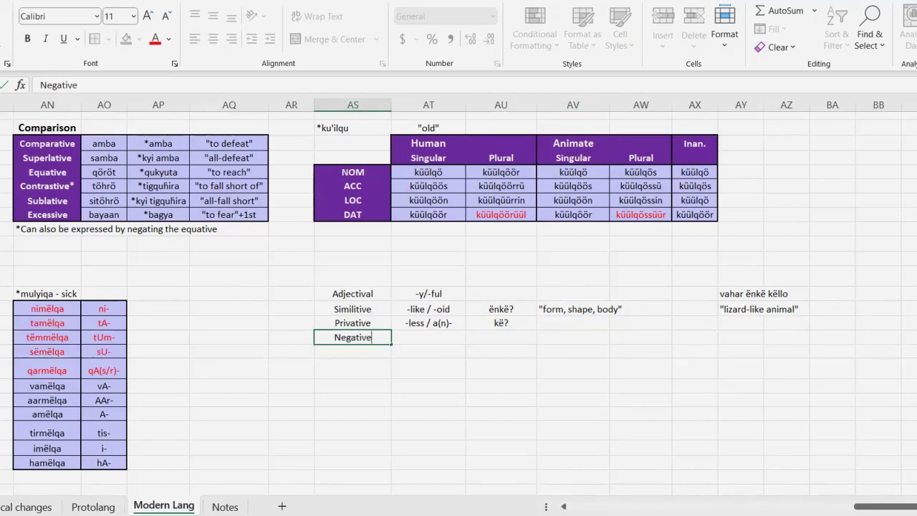
key("Return")
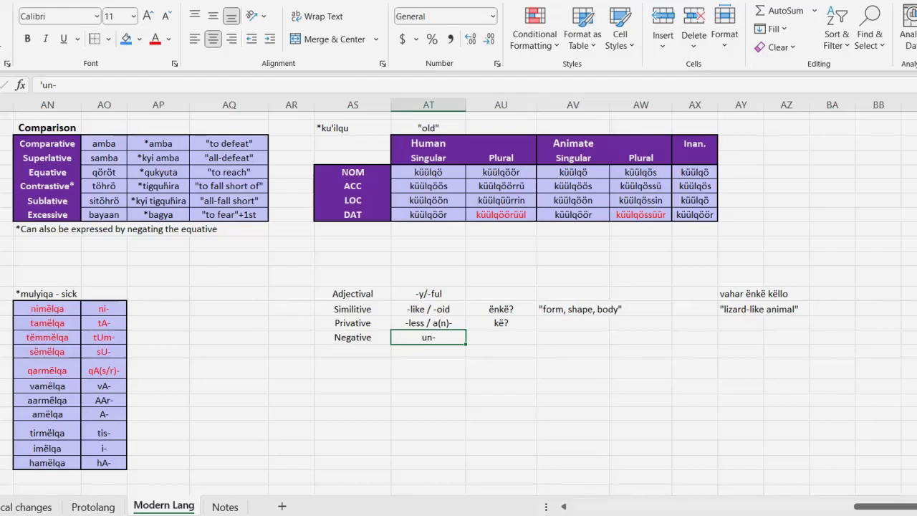
left_click(501, 337)
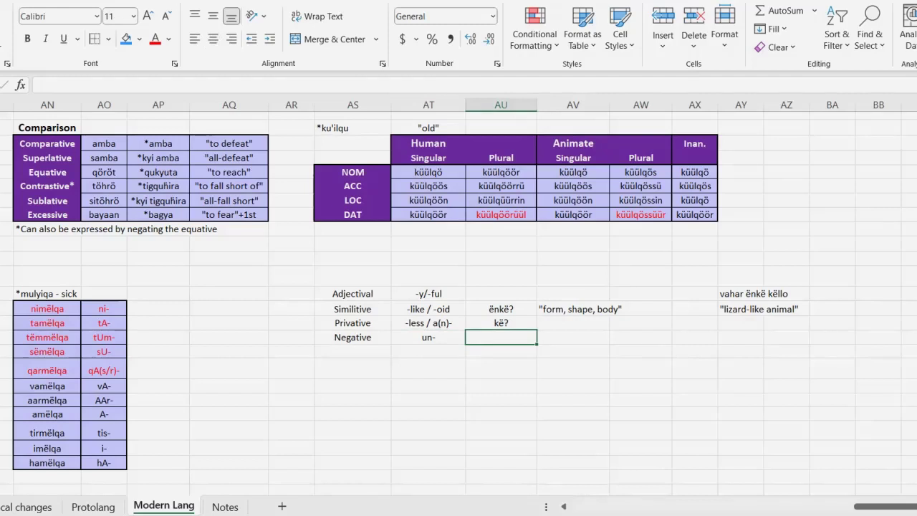
left_click_drag(287, 225, 420, 225)
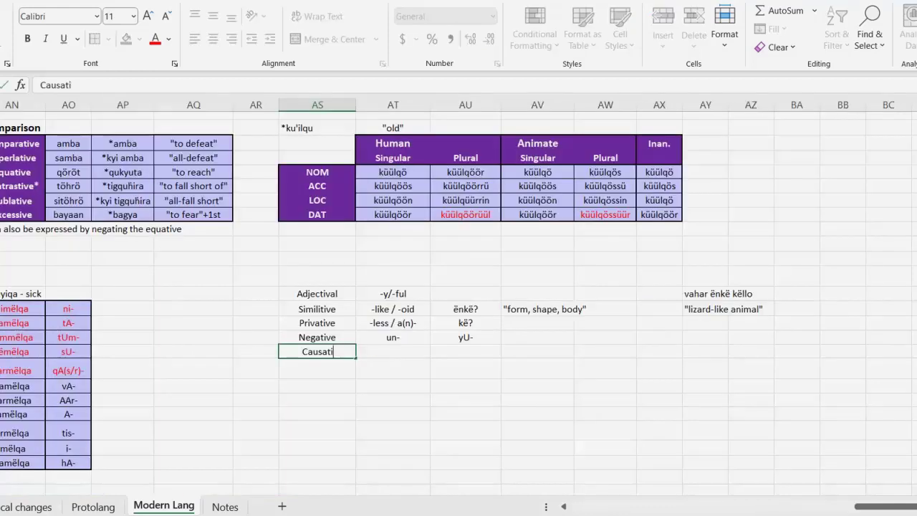
Complete the "Causative" entry below Negative and enter "toward?" as its candidate source in column AU
type("ive")
left_click(466, 352)
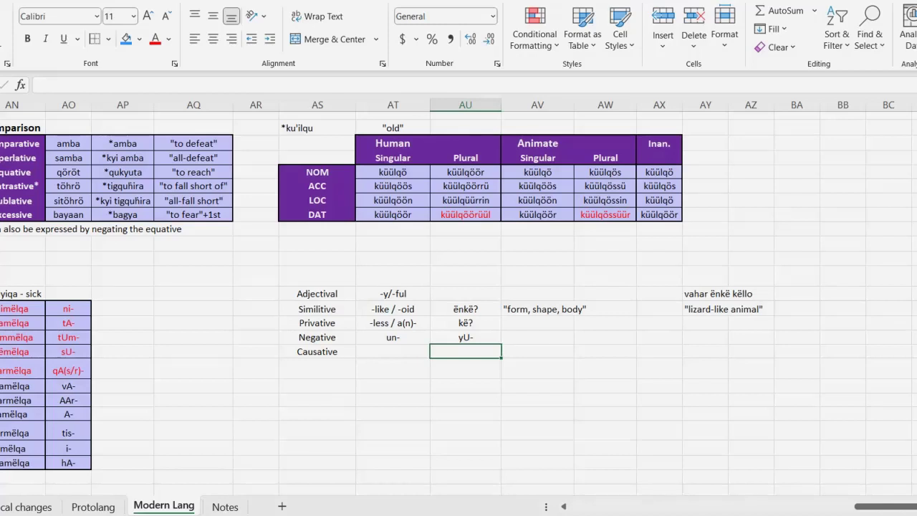
type("toward?")
key("Return")
Add an "Inchoative" entry below Causative with the candidate source "grow"/"toward"? in column AU
type("Inchoative")
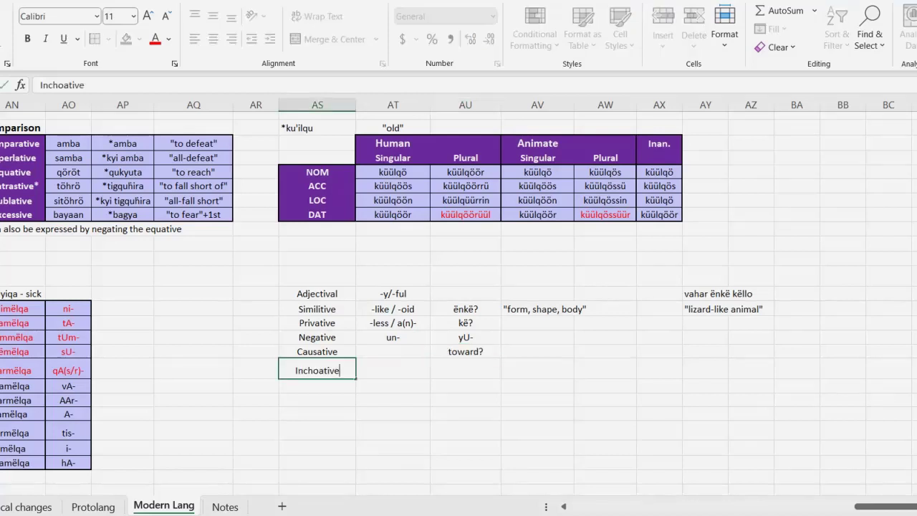
key("Tab")
key("Tab")
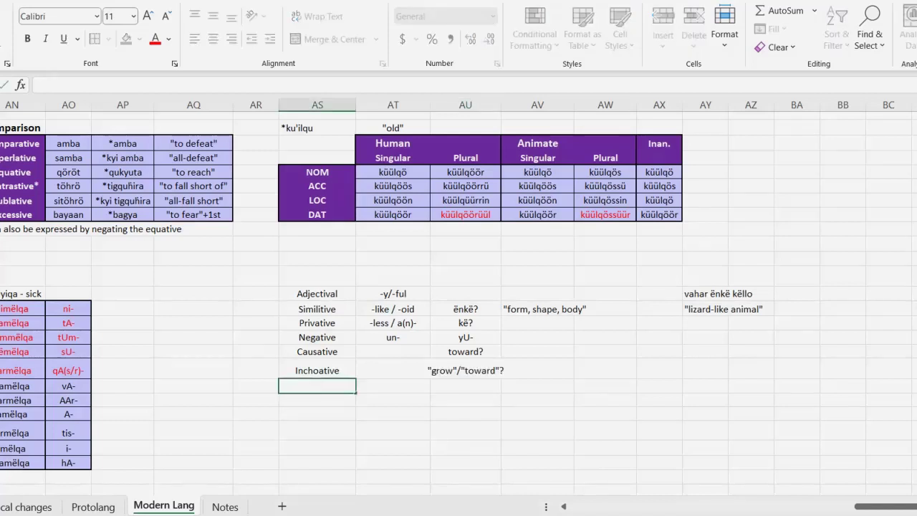
Add an "Intensive" entry below Inchoative with the gloss "very" beside it
type("Intensive")
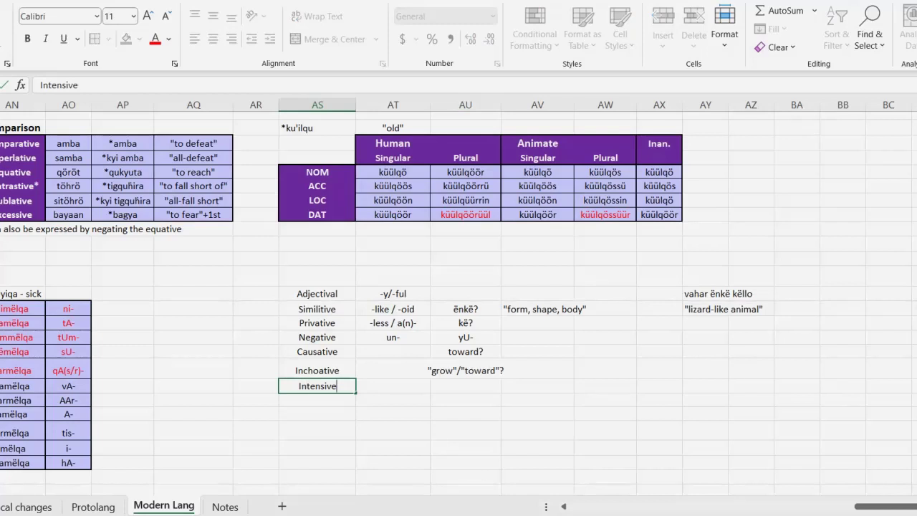
key("Tab")
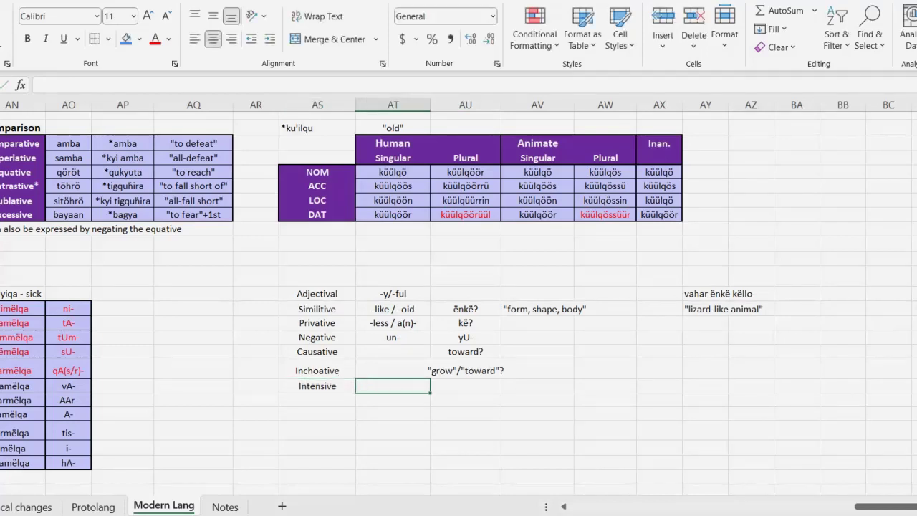
type("very")
key("Tab")
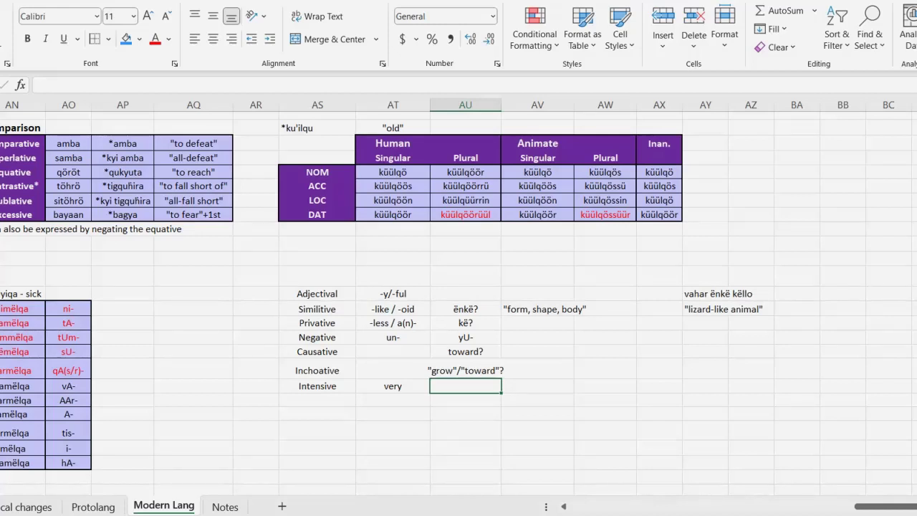
Add an "Adverbial" entry below Intensive with the gloss "-ly" beside it
double_click(317, 401)
type("A")
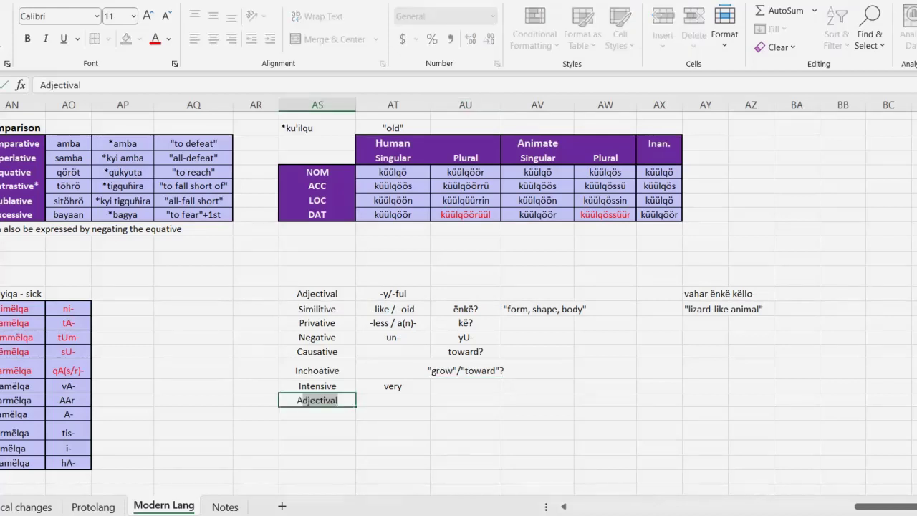
type("dverbial")
key("Tab")
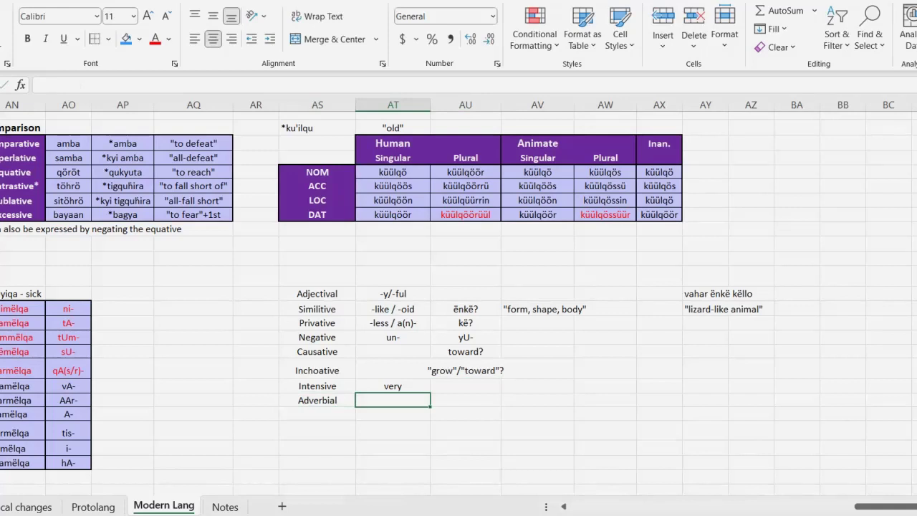
type("-ly")
key("Return")
key("Up")
left_click(466, 401)
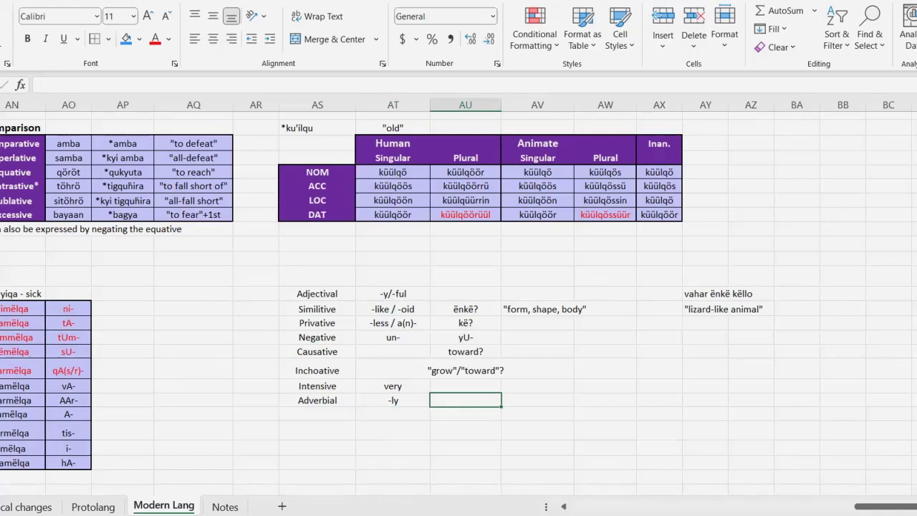
left_click(392, 400)
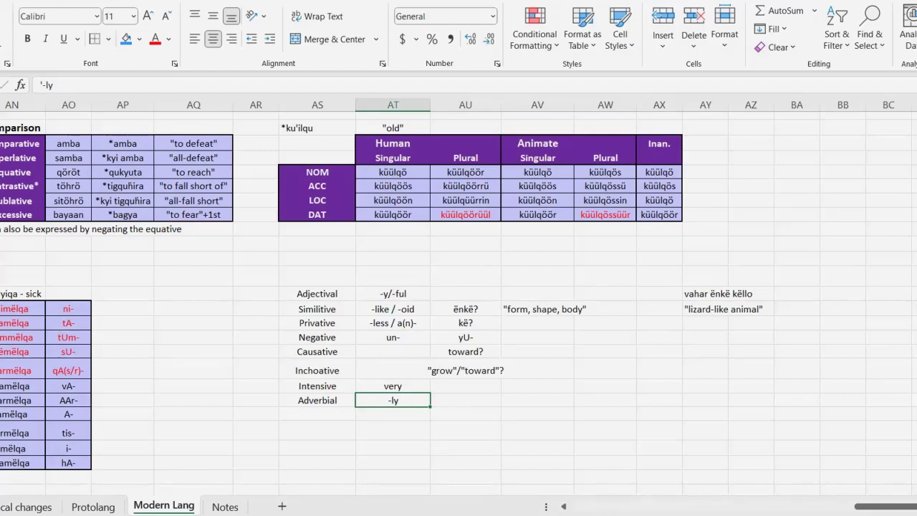
left_click(392, 309)
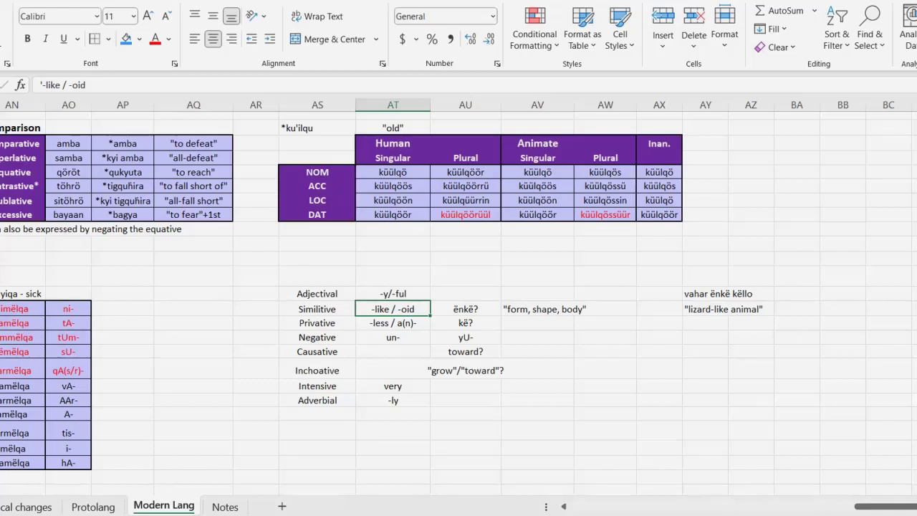
left_click(317, 400)
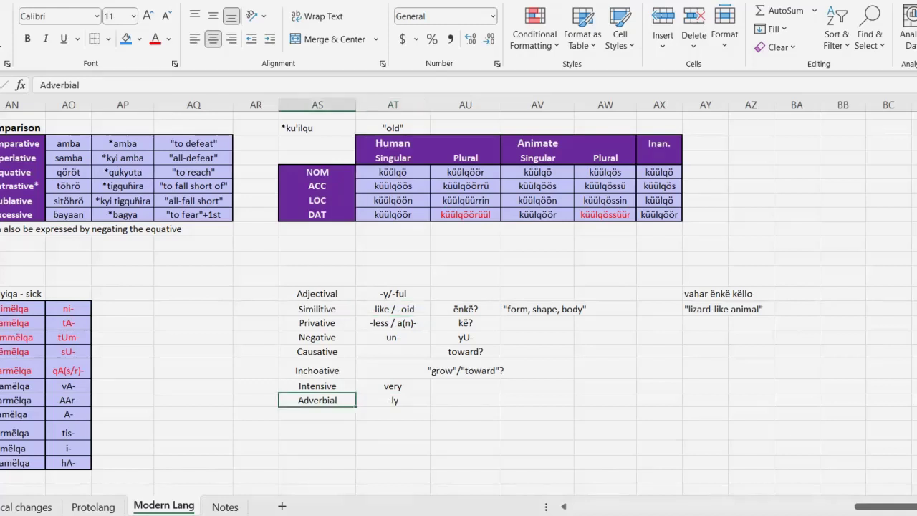
left_click(317, 309)
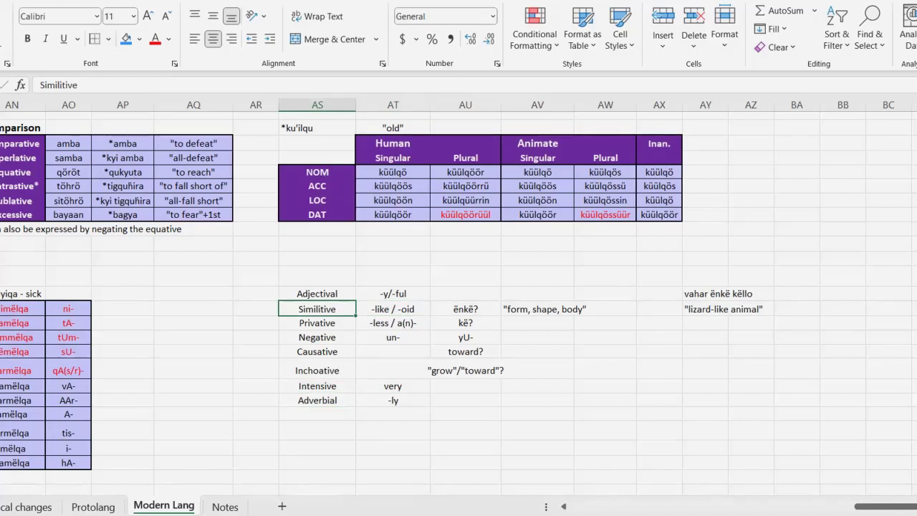
left_click(318, 401)
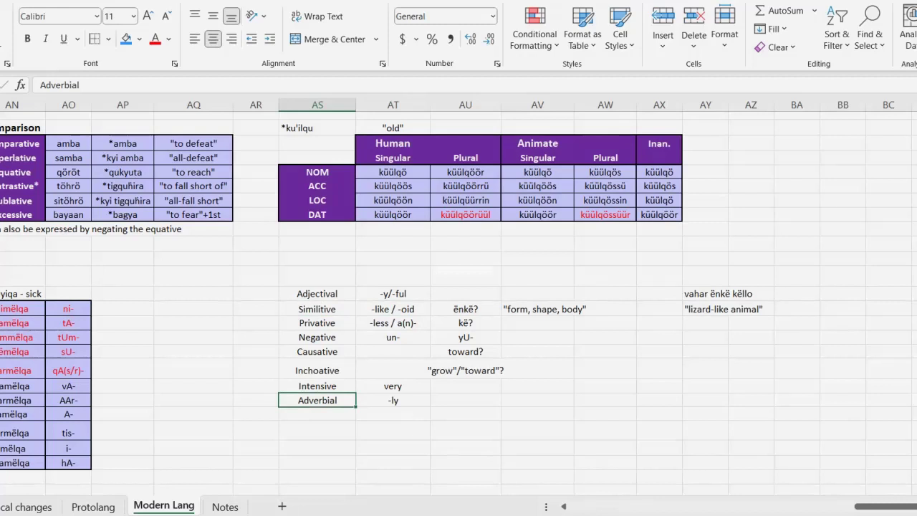
Enter the source meaning "with" in quotation marks beside the Adverbial gloss
left_click(466, 400)
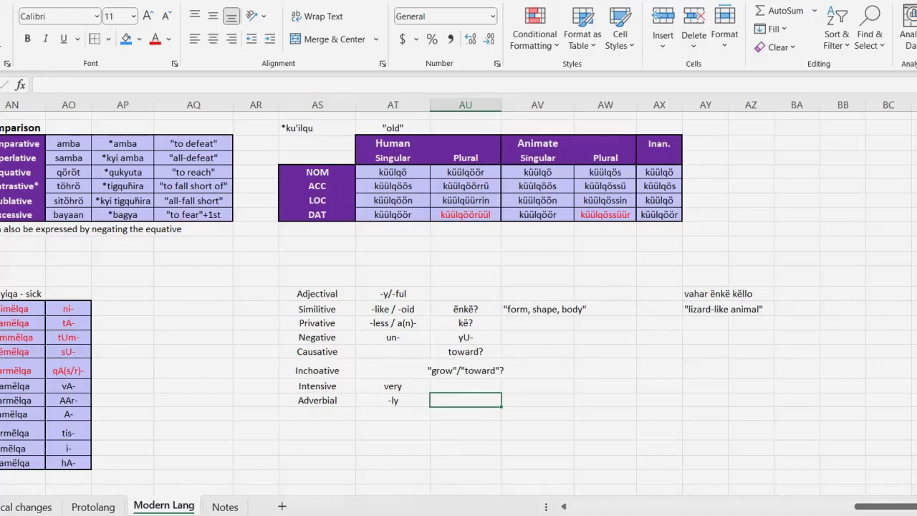
type("\"with\"")
key("ctrl+Return")
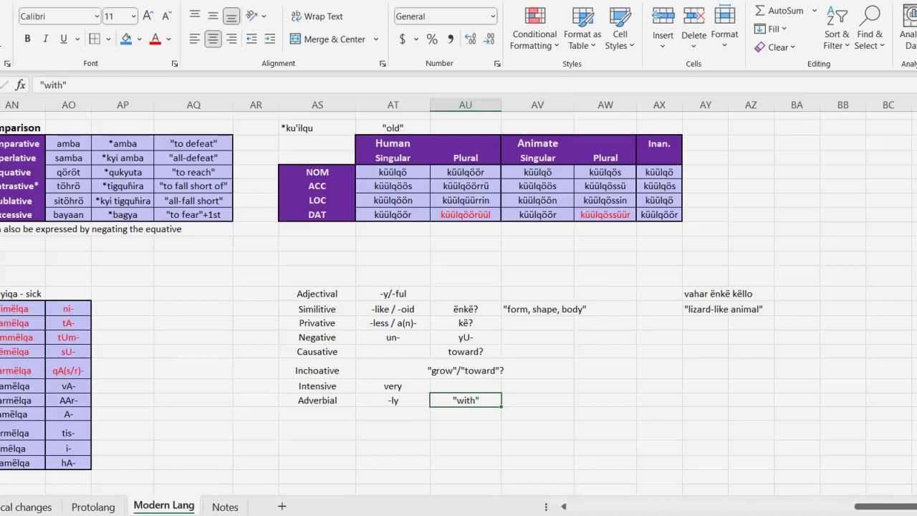
left_click(317, 400)
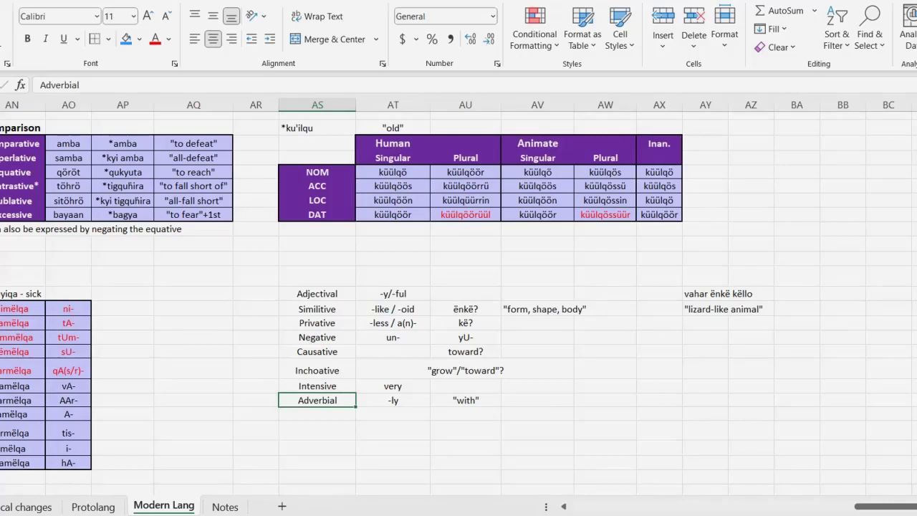
left_click(466, 401)
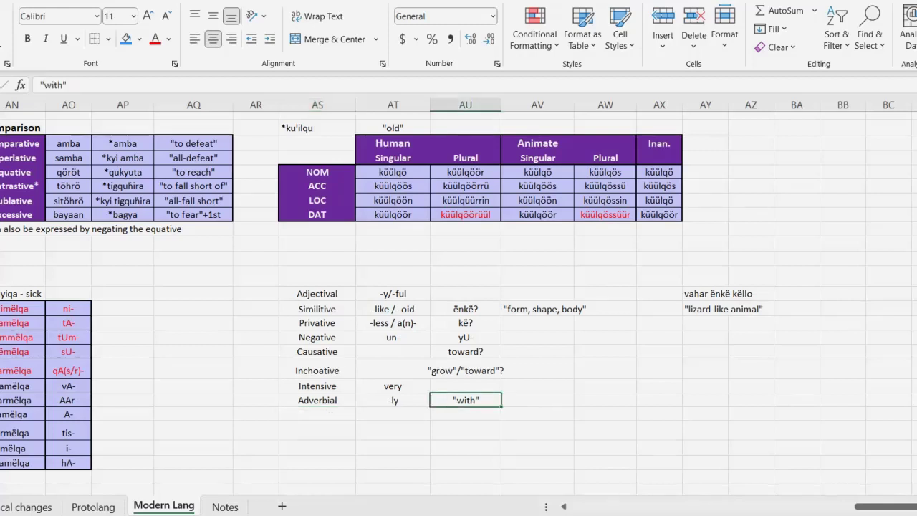
left_click_drag(318, 309, 393, 309)
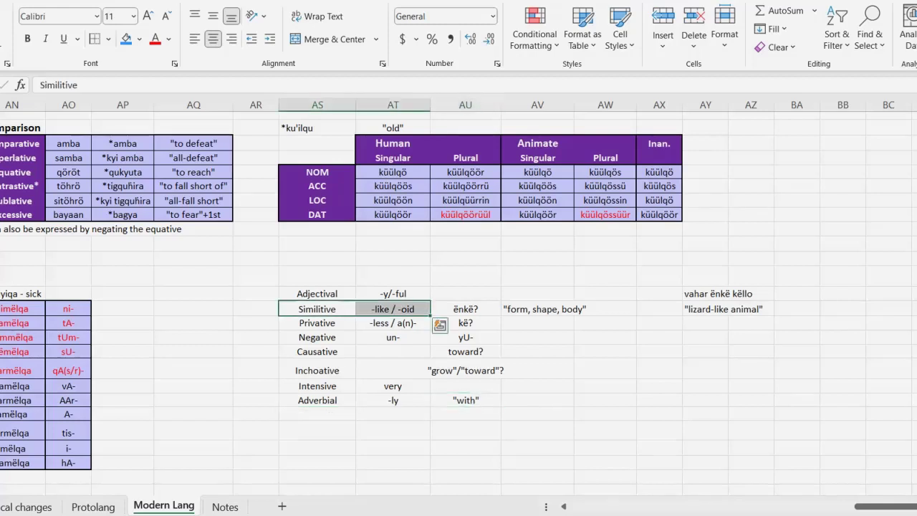
left_click(466, 400)
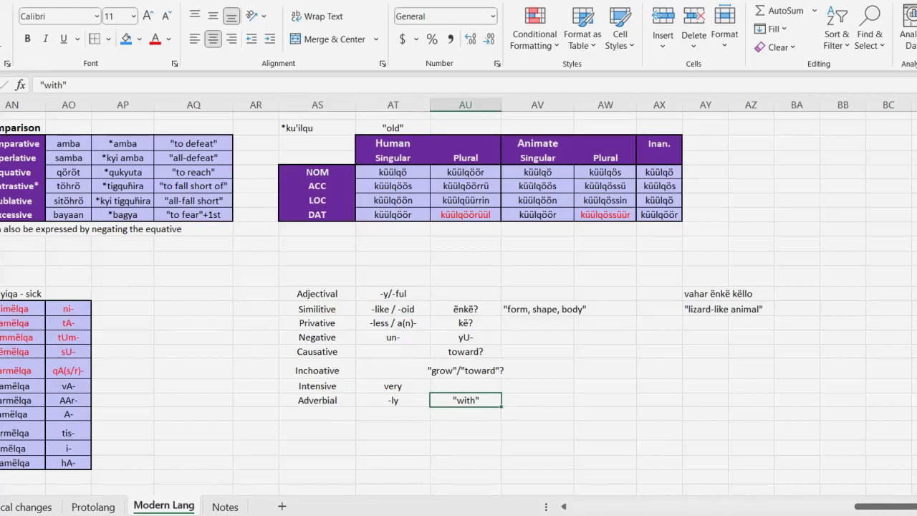
left_click(392, 309)
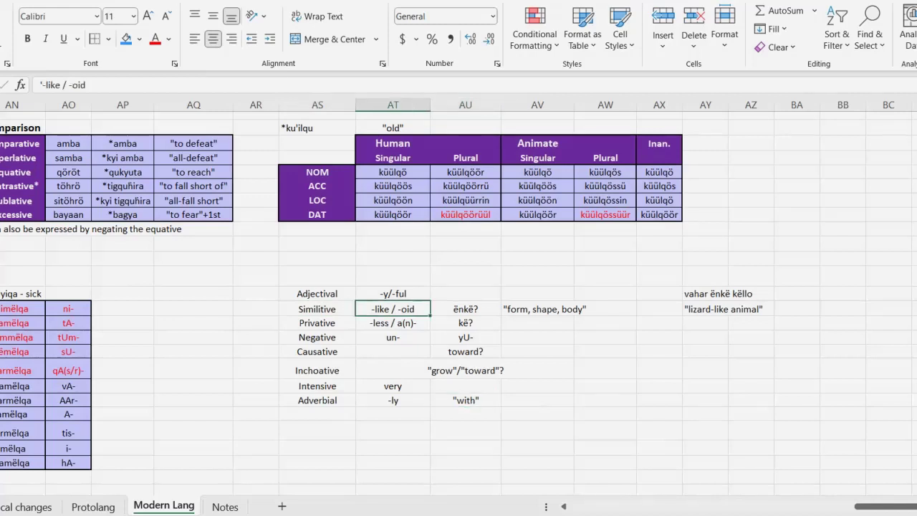
left_click_drag(318, 309, 393, 294)
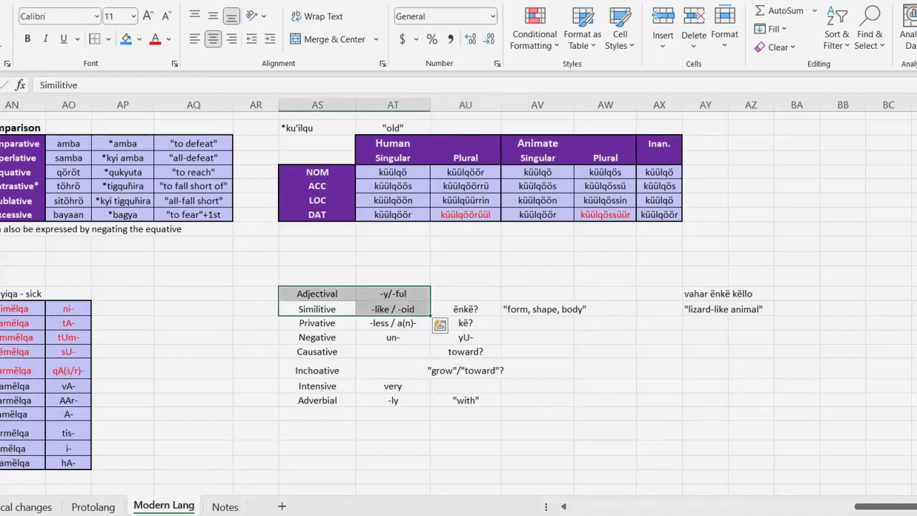
left_click(465, 277)
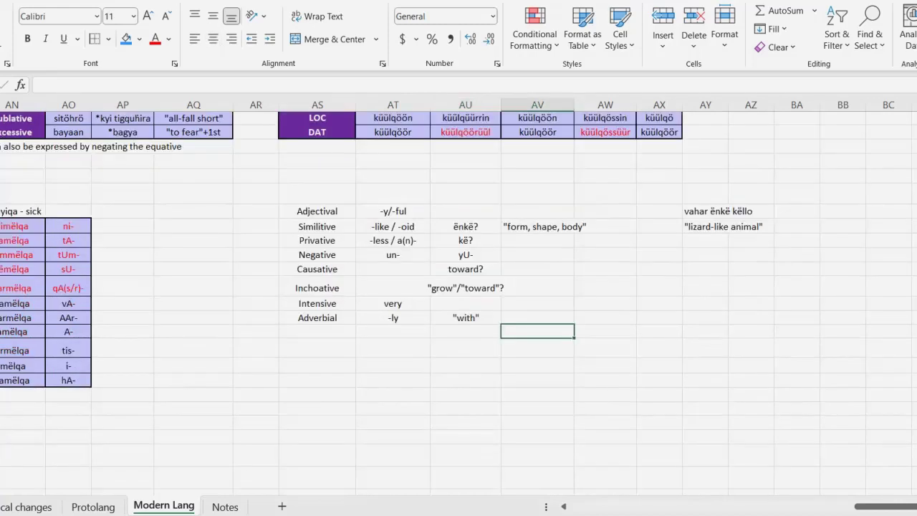
left_click(318, 318)
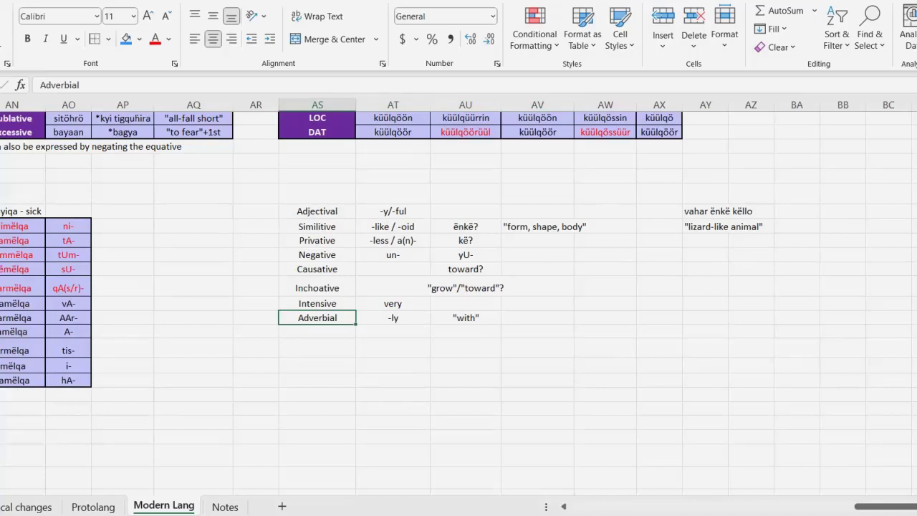
left_click_drag(466, 318, 394, 317)
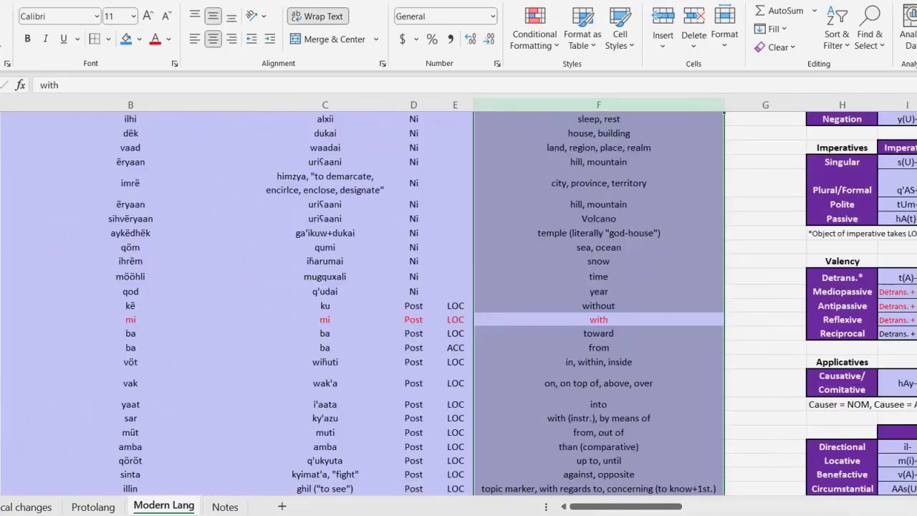
Examine the lexicon entry for the postposition meaning "with" and the Locative row of the applicatives table
left_click_drag(598, 320, 144, 320)
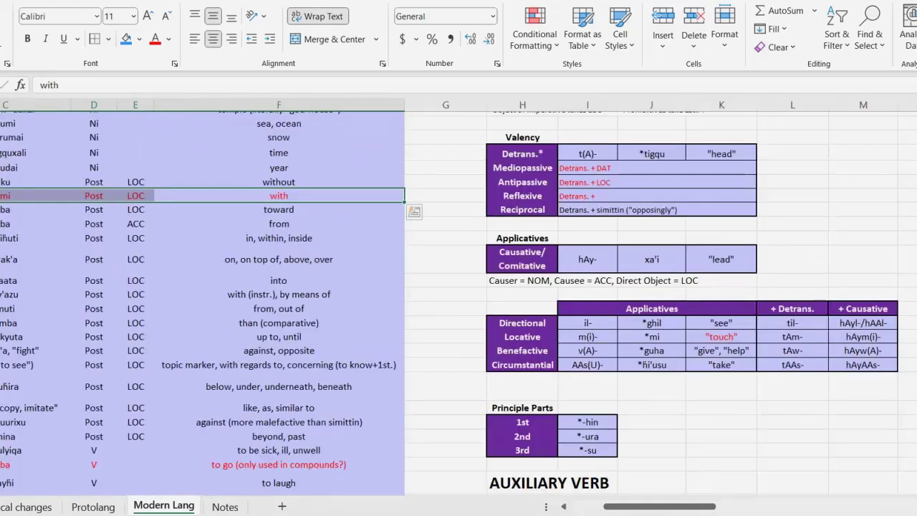
left_click_drag(523, 337, 721, 337)
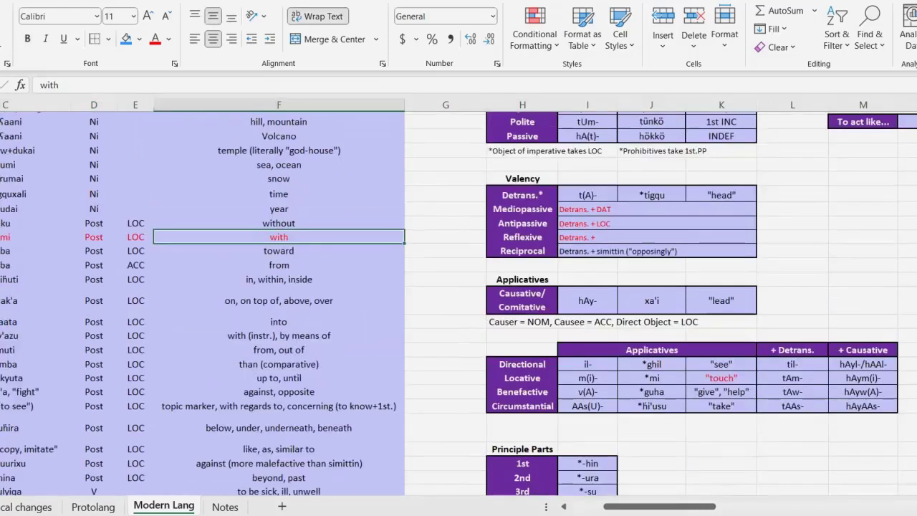
left_click_drag(660, 506, 626, 507)
left_click_drag(130, 238, 598, 237)
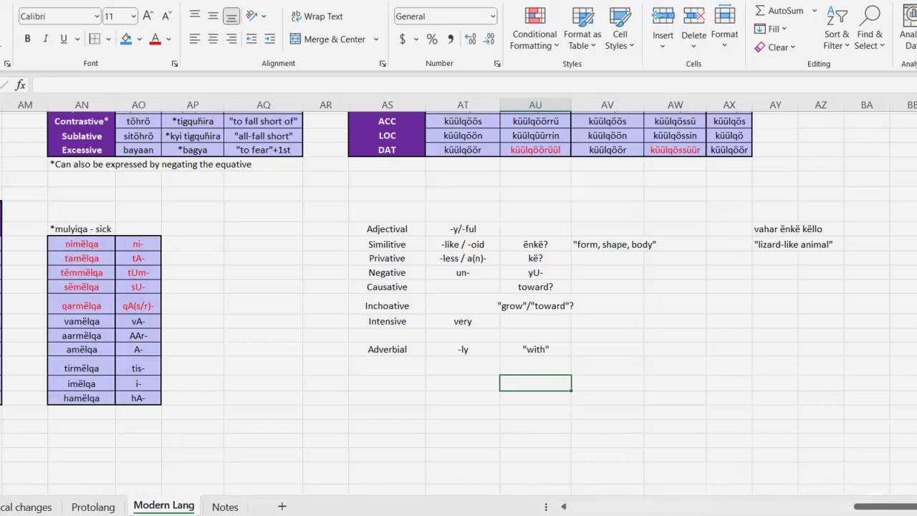
Add the labels "noun-phrase" and "verb-phrase" one above the other in column AU, below the Adverbial entry
scroll(458, 286, "down", 1)
scroll(458, 286, "left", 1)
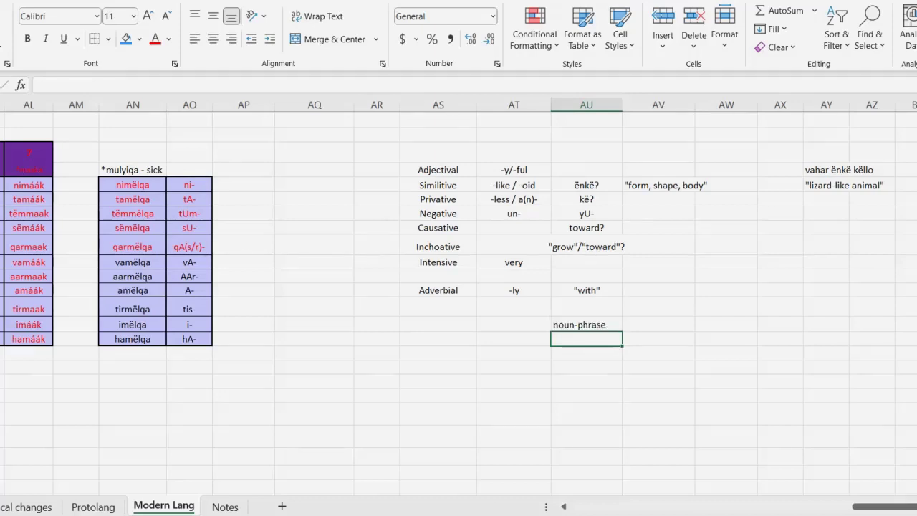
type("ver-b")
key("BackSpace")
key("BackSpace")
type("b-phrase")
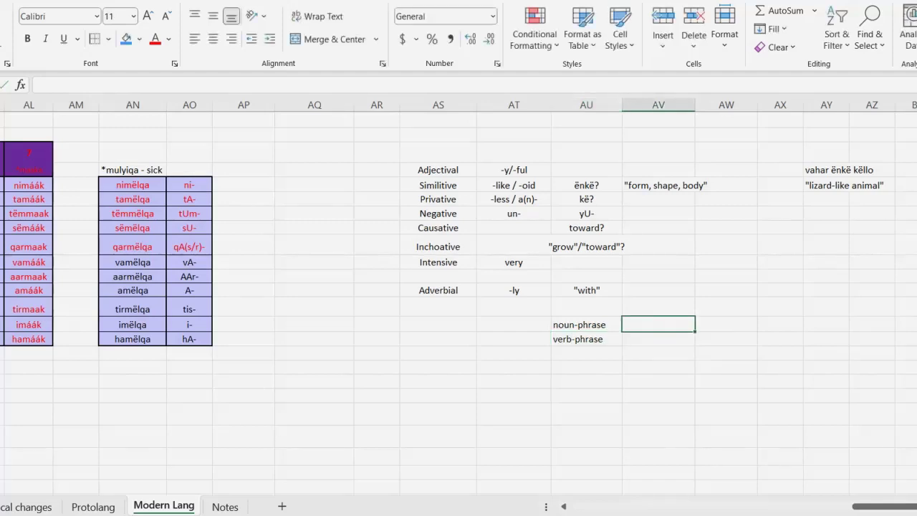
Enter the examples "the cat and the dog" beside noun-phrase and "I went to the shop and bought milk" beside verb-phrase
type("the cat and the dog")
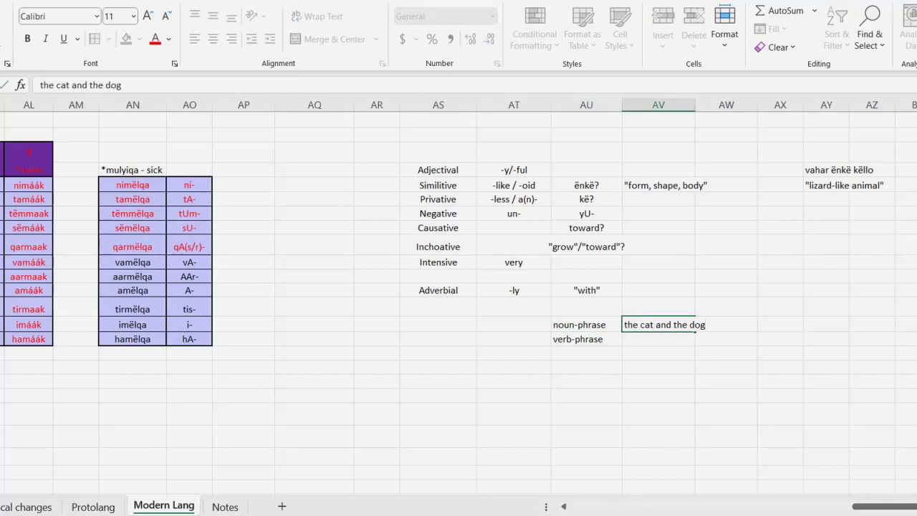
key("Tab")
key("Tab")
key("Return")
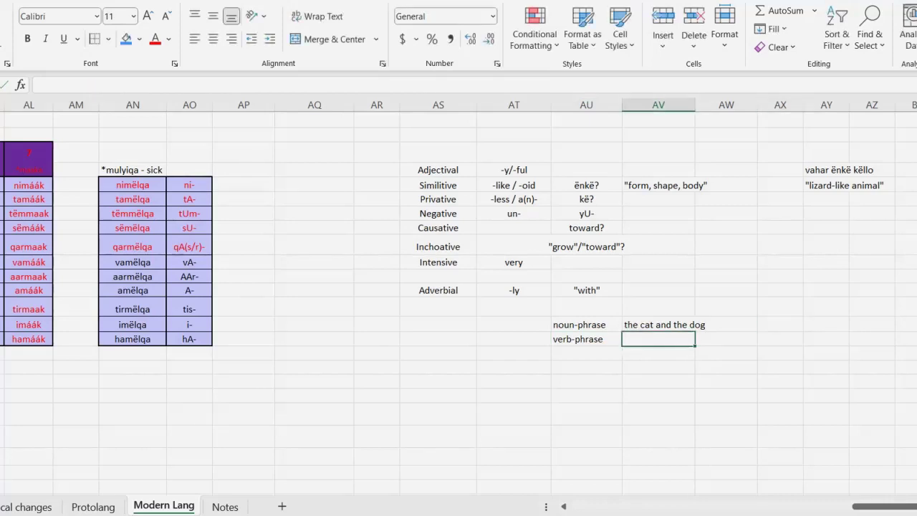
type("I went to the shop and bought milk")
key("Return")
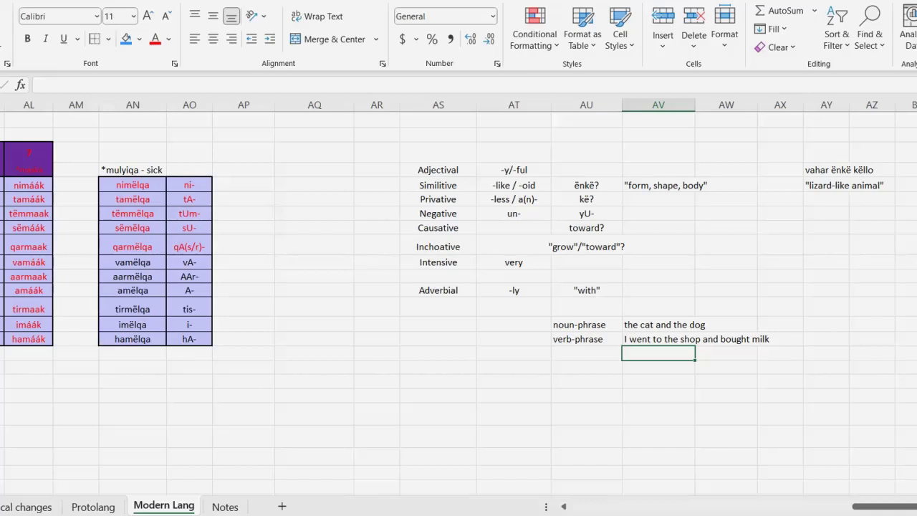
left_click_drag(658, 325, 659, 339)
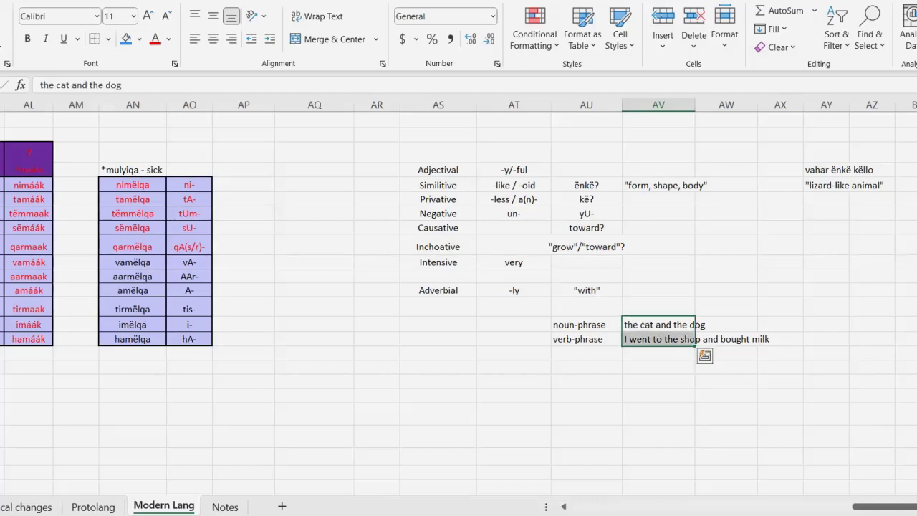
left_click(658, 325)
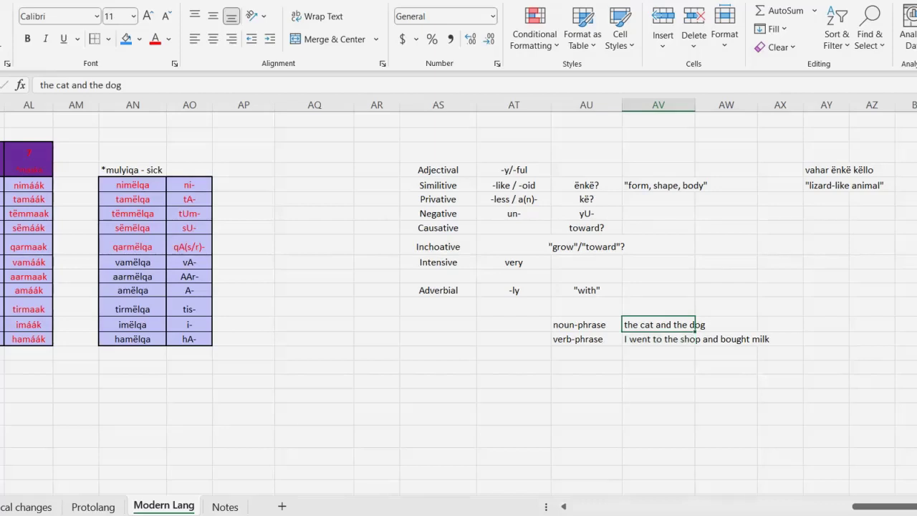
Change the noun-phrase example to "the cat with the dog"
left_click(587, 291)
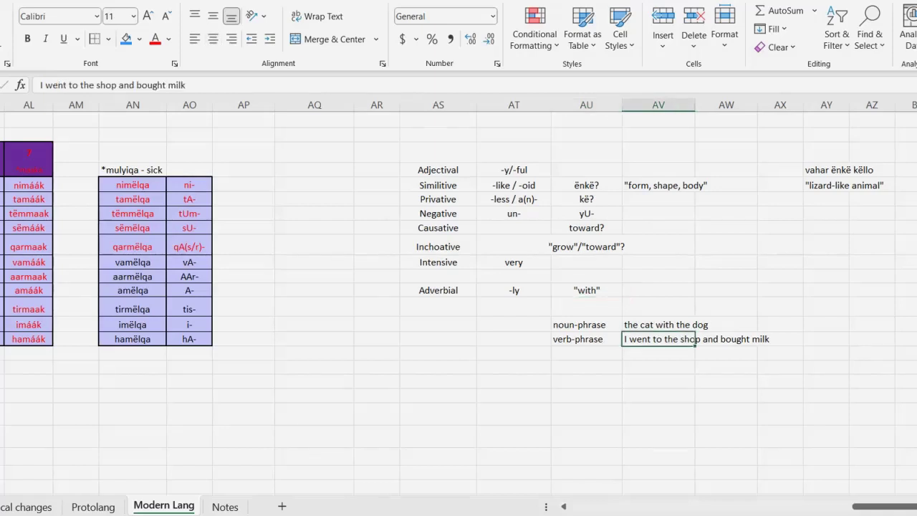
left_click(659, 325)
left_click(587, 290)
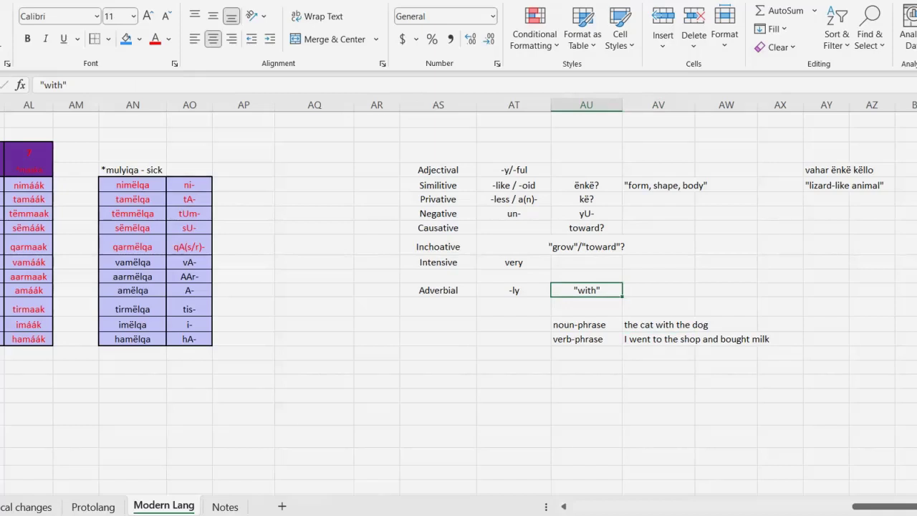
left_click(658, 324)
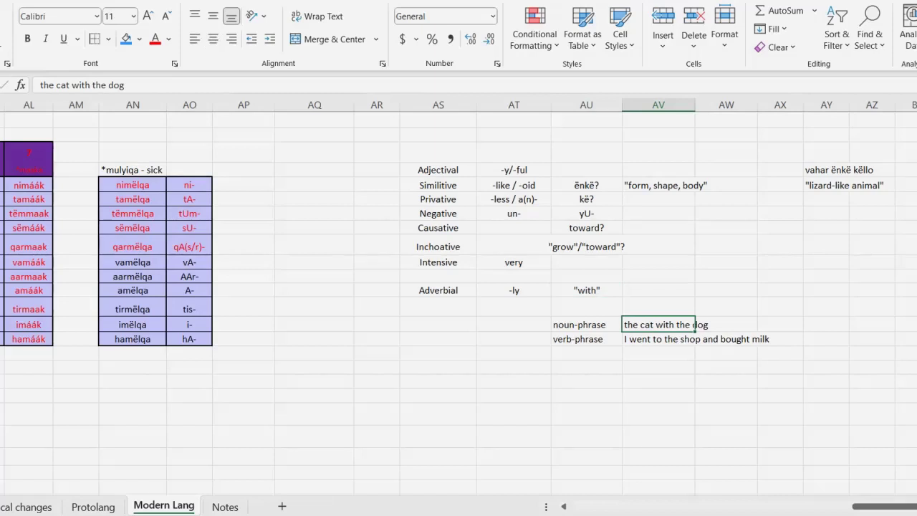
left_click(586, 324)
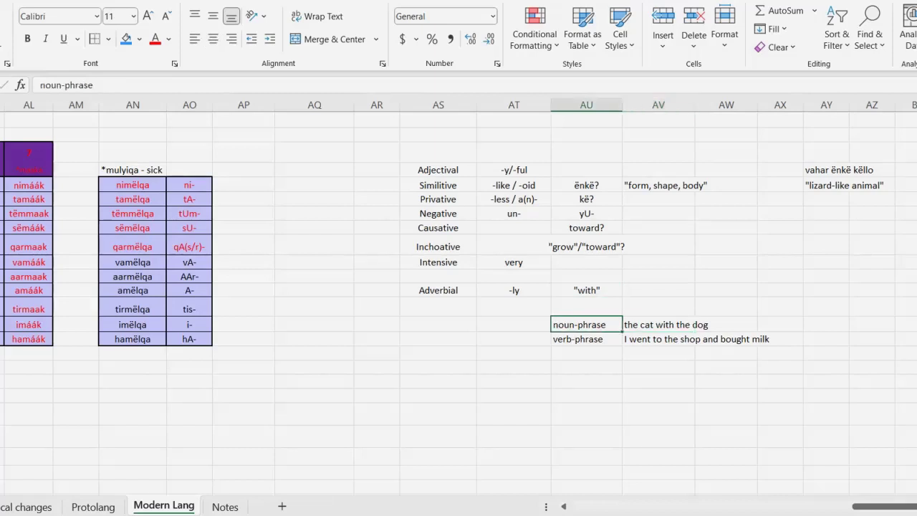
left_click(658, 325)
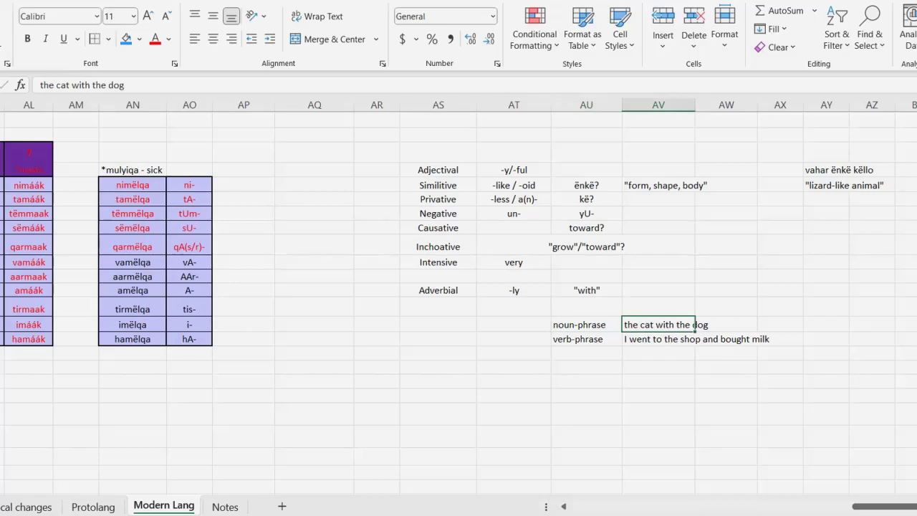
Extend the noun-phrase example to read "I saw the the cat with the dog"
double_click(693, 325)
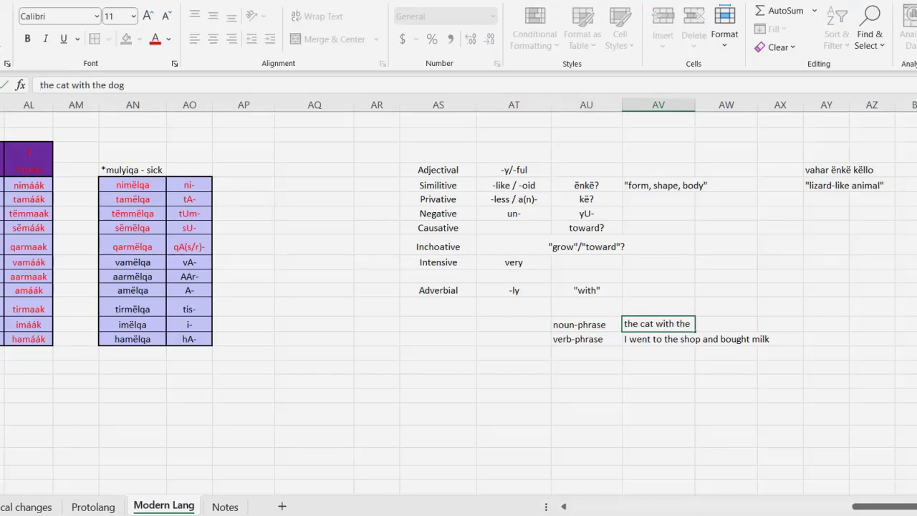
type("I saw the")
key("End")
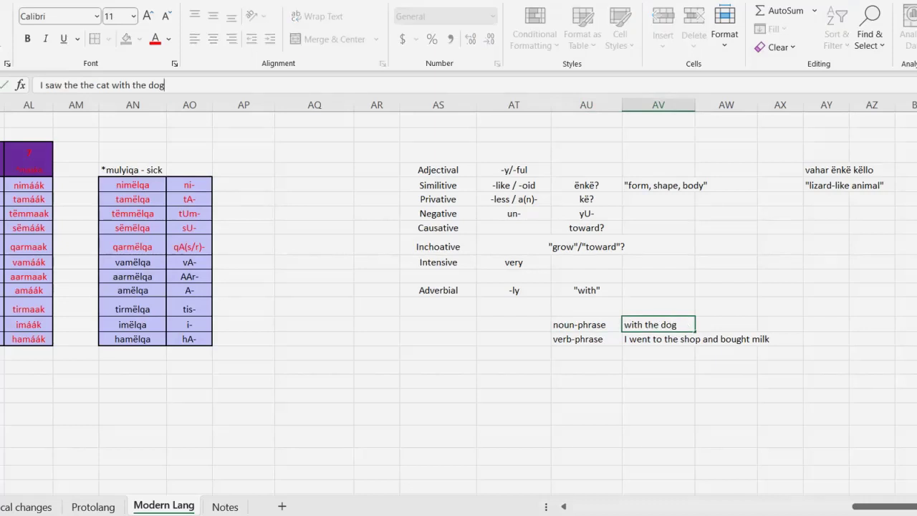
left_click_drag(110, 86, 83, 85)
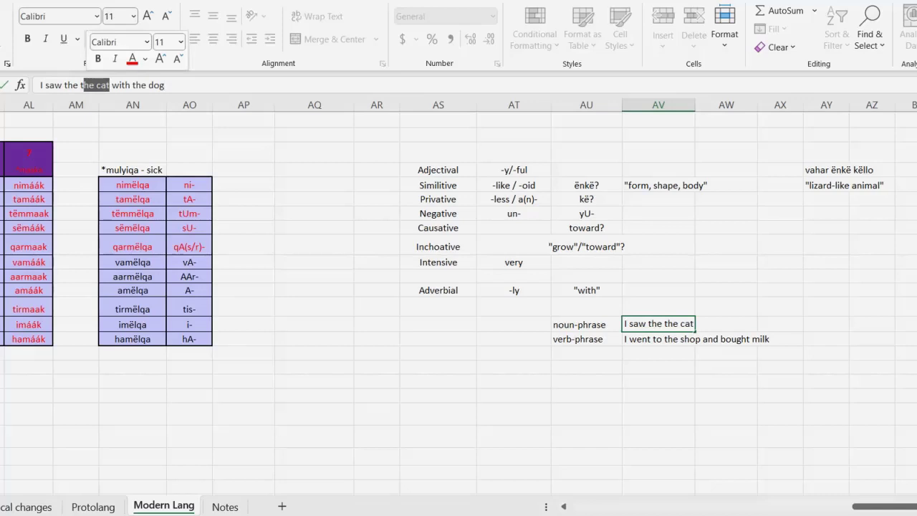
left_click_drag(165, 86, 133, 85)
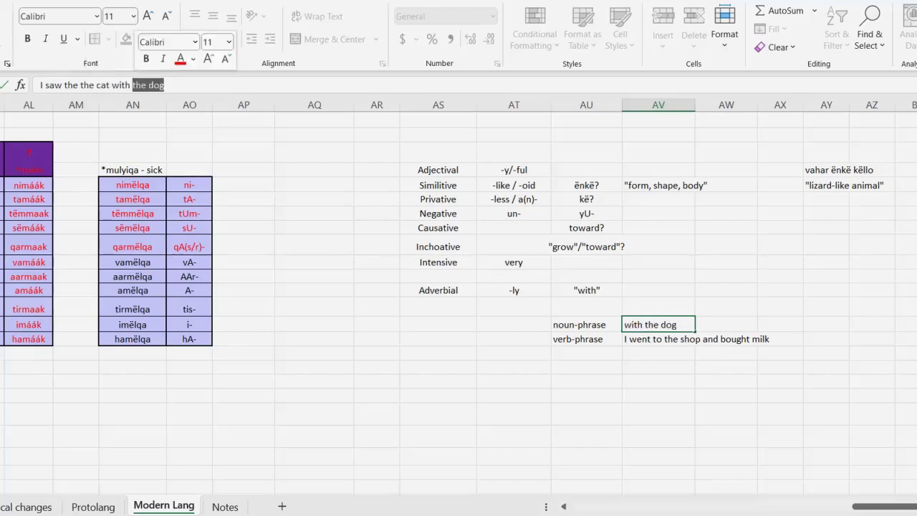
left_click(130, 86)
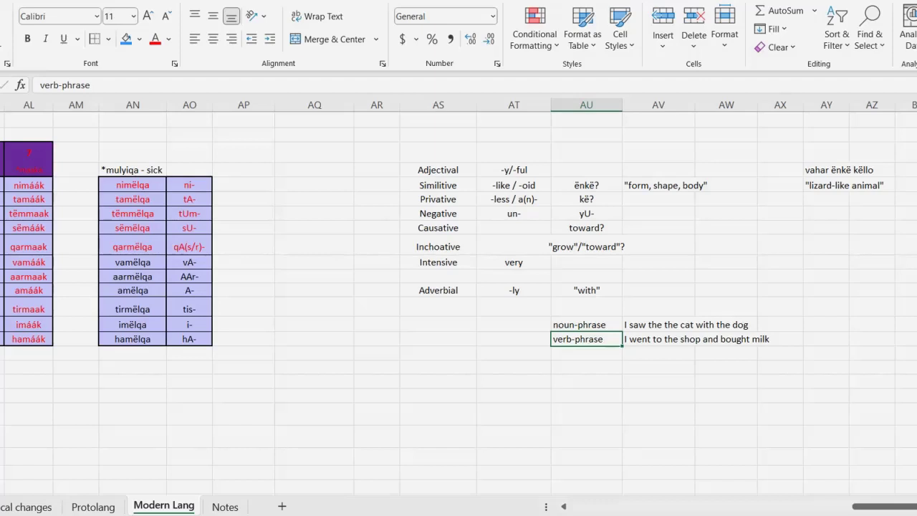
left_click(587, 290)
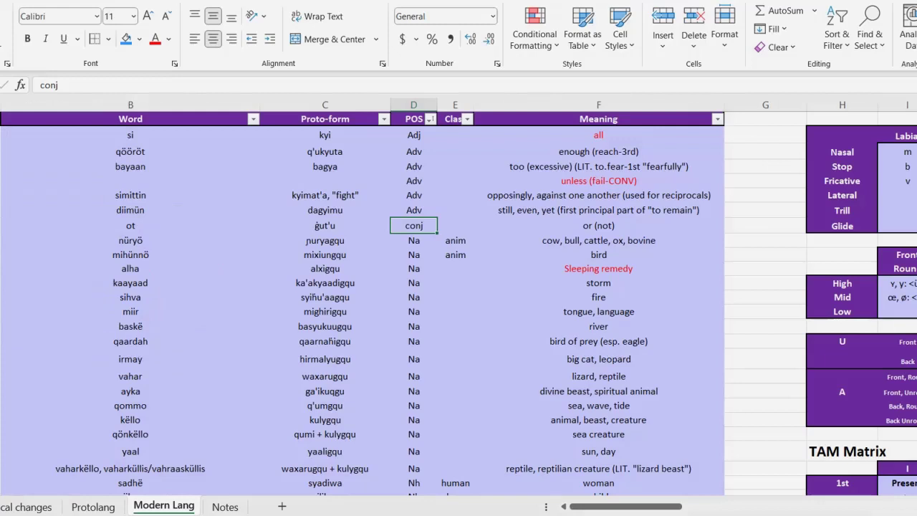
Add two blank lexicon entries with the part of speech conj directly below the conjunction "ot"
left_click_drag(599, 225, 131, 226)
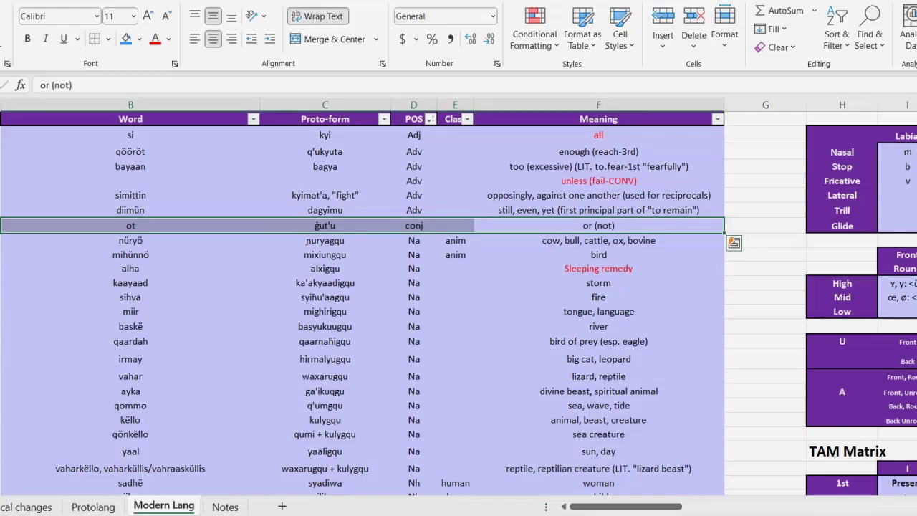
left_click(599, 226)
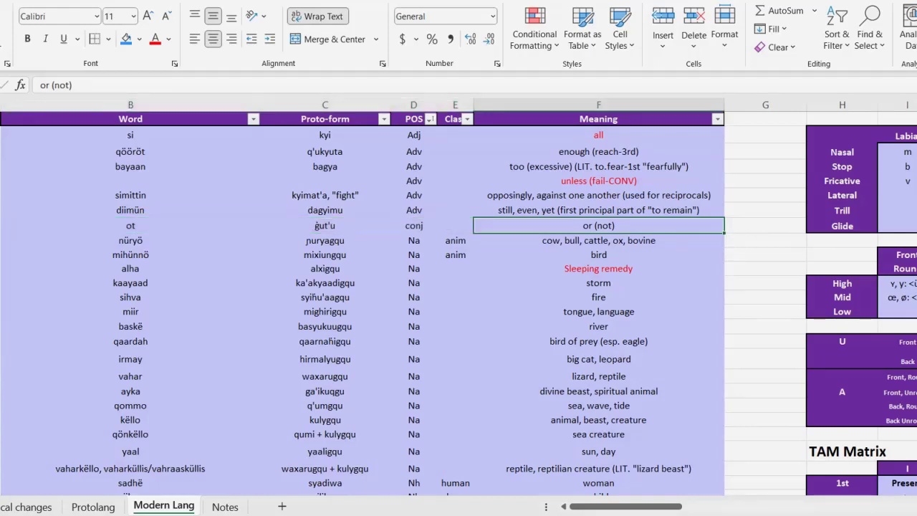
left_click_drag(130, 226, 598, 225)
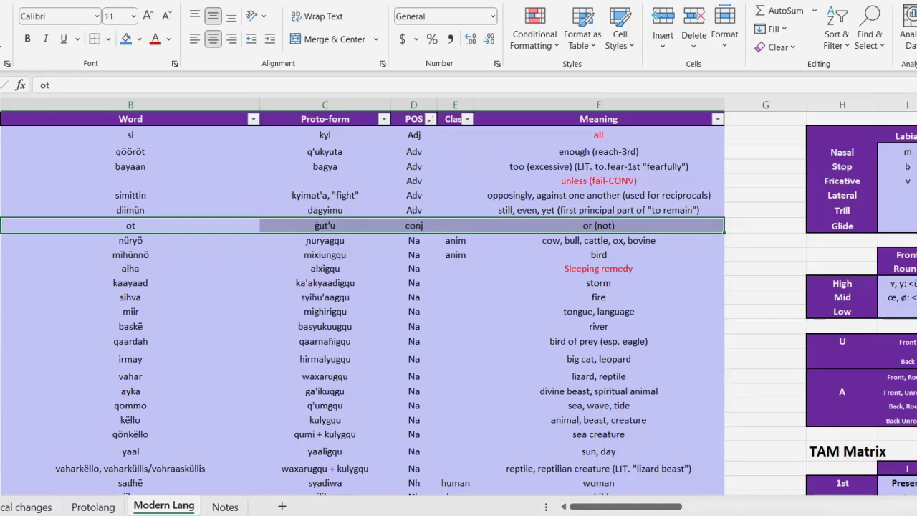
scroll(459, 301, "down", 20)
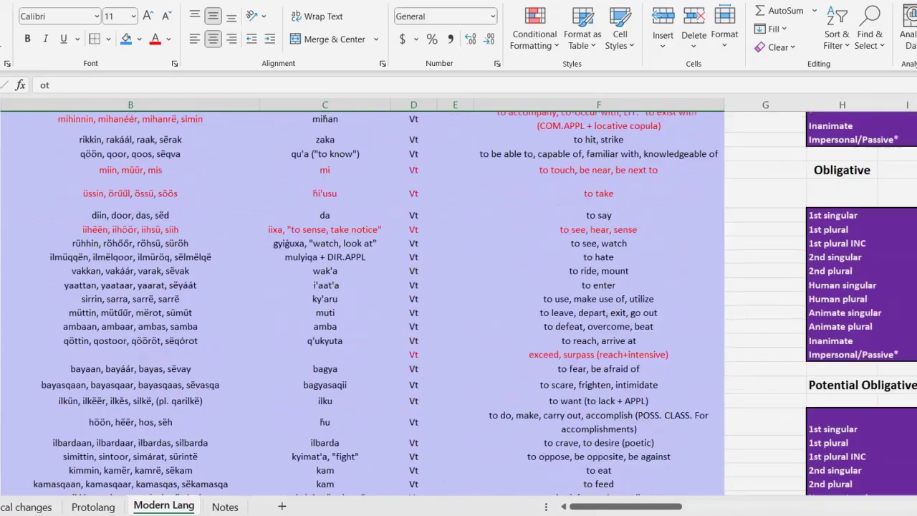
scroll(459, 301, "down", 10)
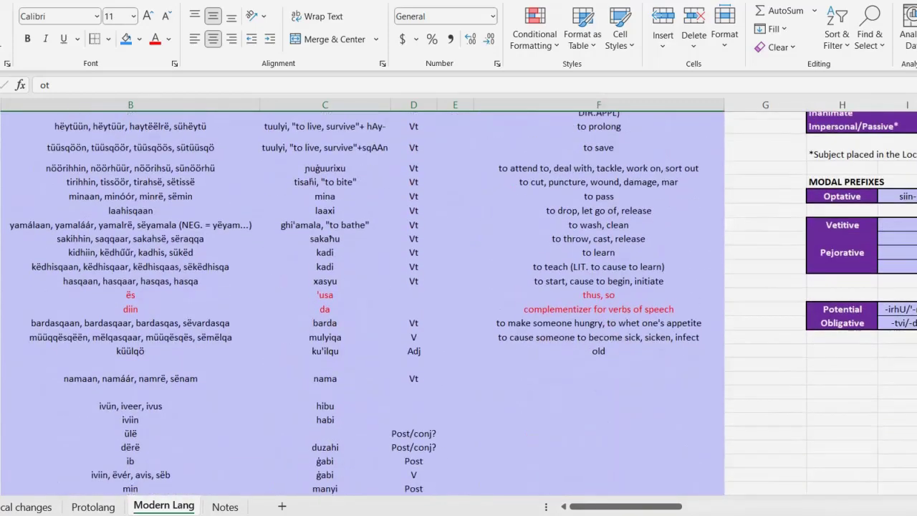
scroll(459, 301, "down", 1)
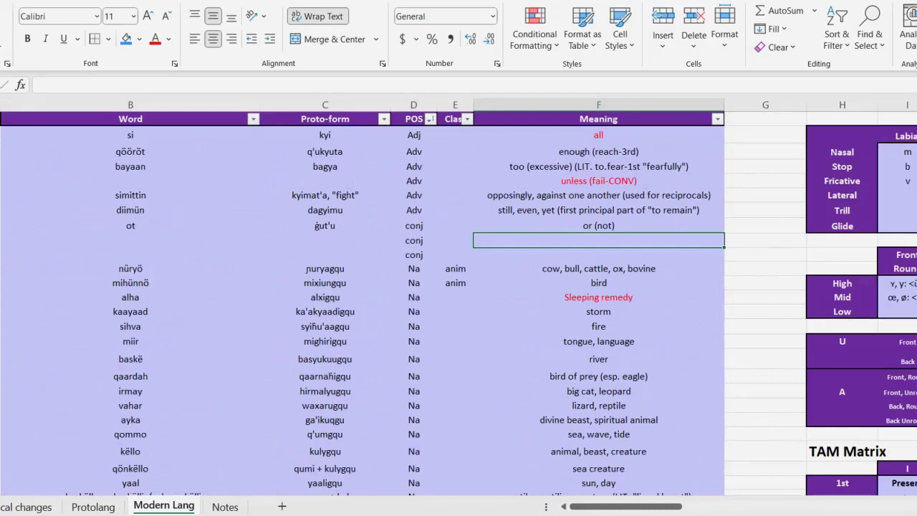
Fill the two new conj entries with ülë (uyla) meaning "or" and dërë (duzu'u) meaning "but, however"
left_click_drag(130, 241, 598, 255)
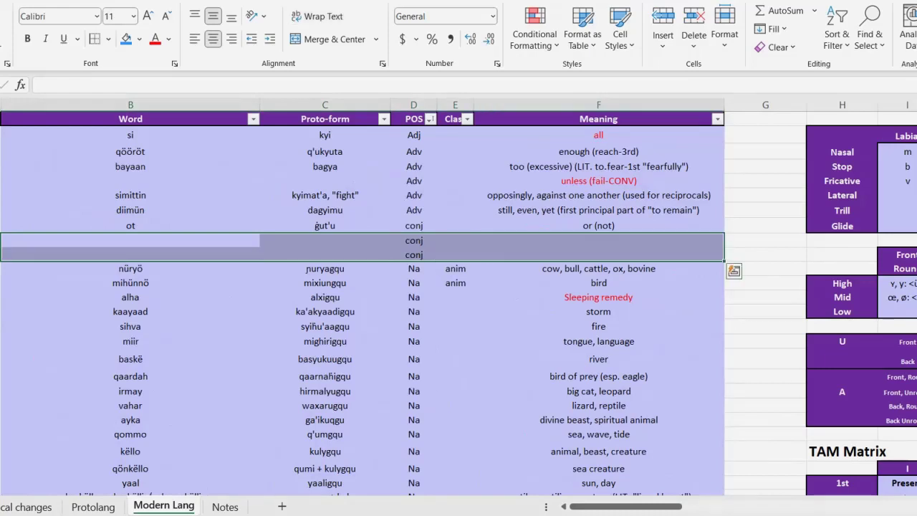
key("ctrl+z")
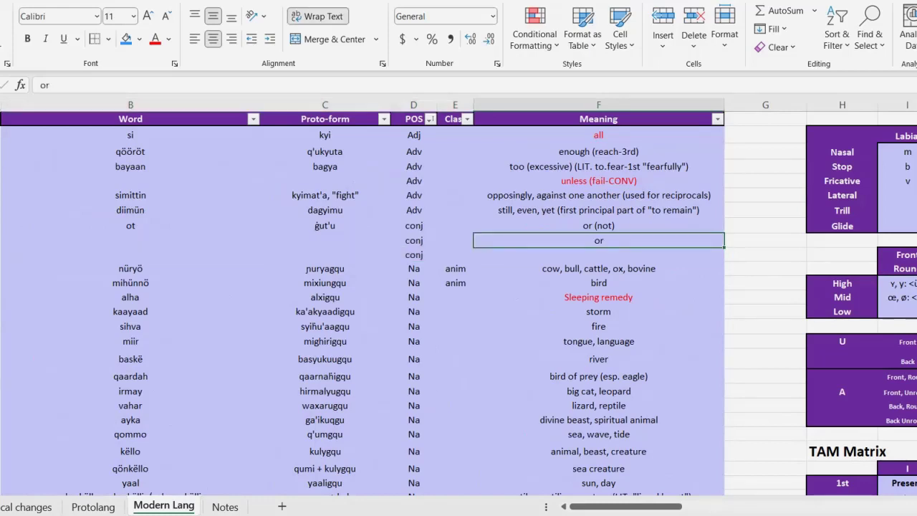
key("Return")
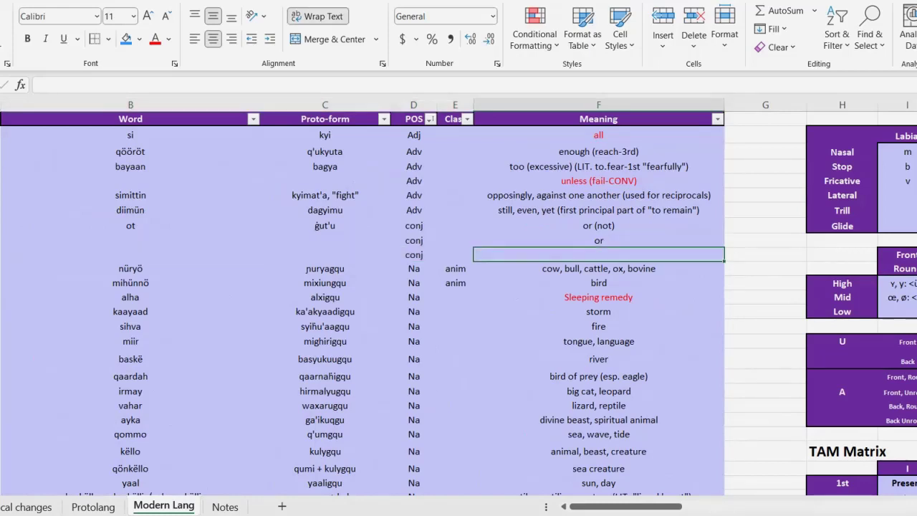
type("b")
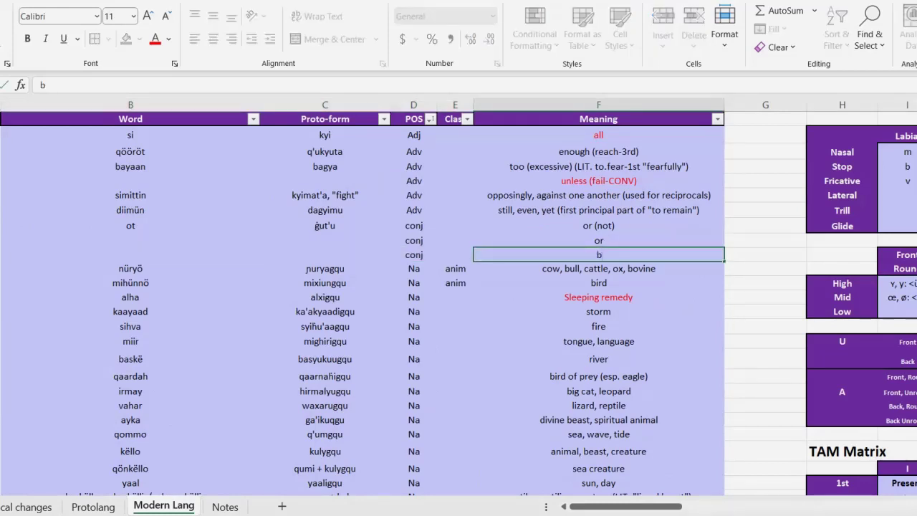
type("ut, however")
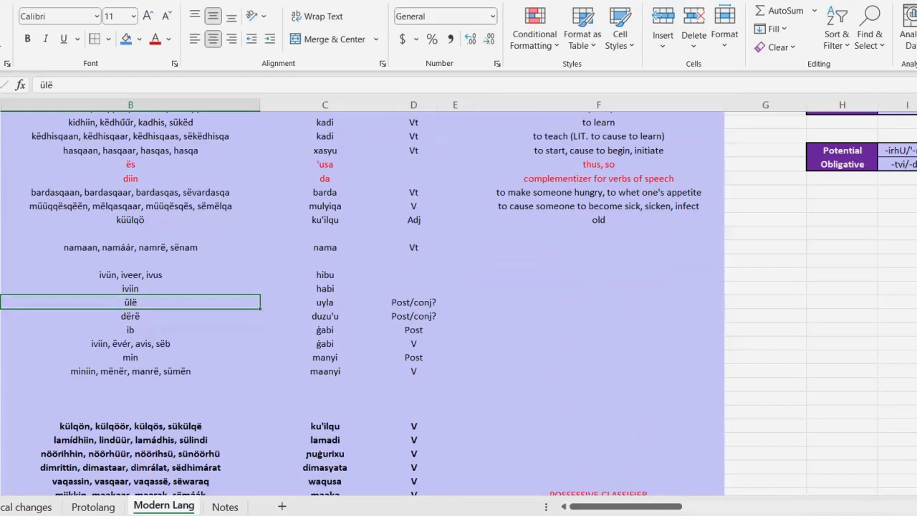
left_click_drag(130, 303, 414, 316)
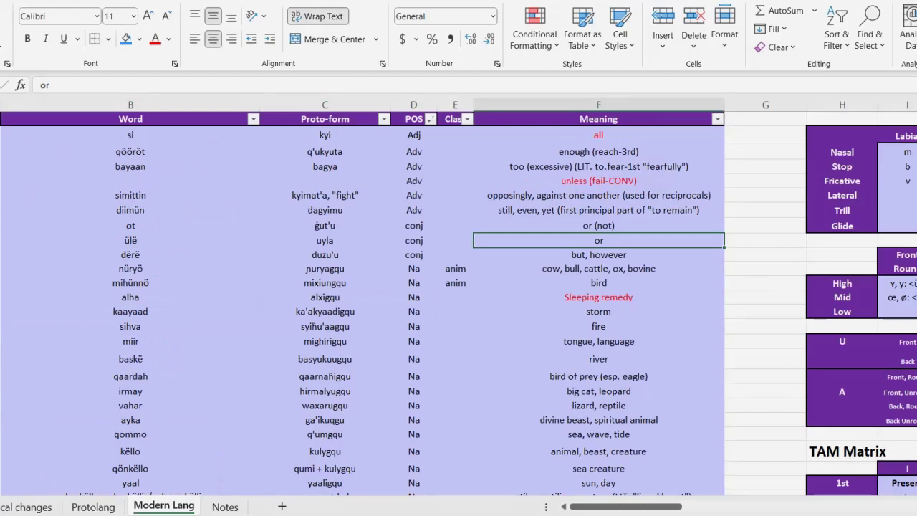
left_click(130, 255)
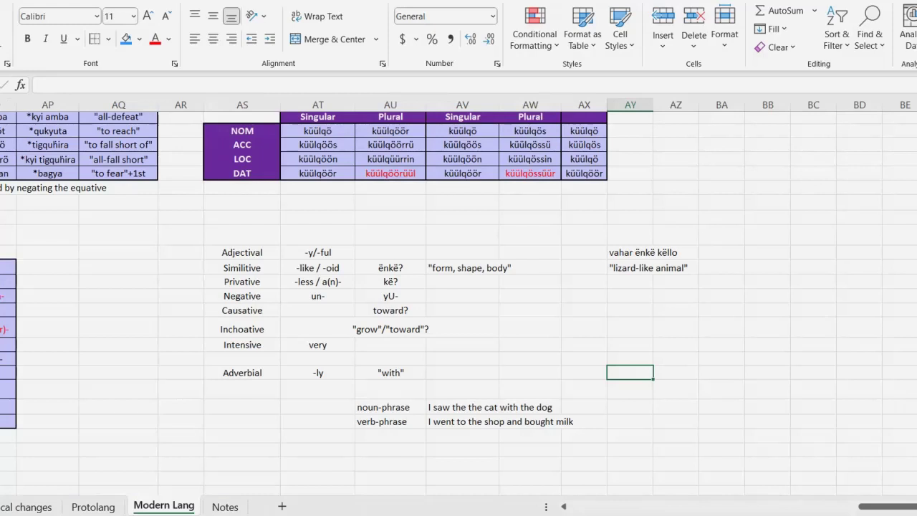
Move the block of derivation and coordination notes several rows down to leave more space beneath the "old" adjective table
left_click_drag(243, 252, 676, 421)
left_click(676, 421)
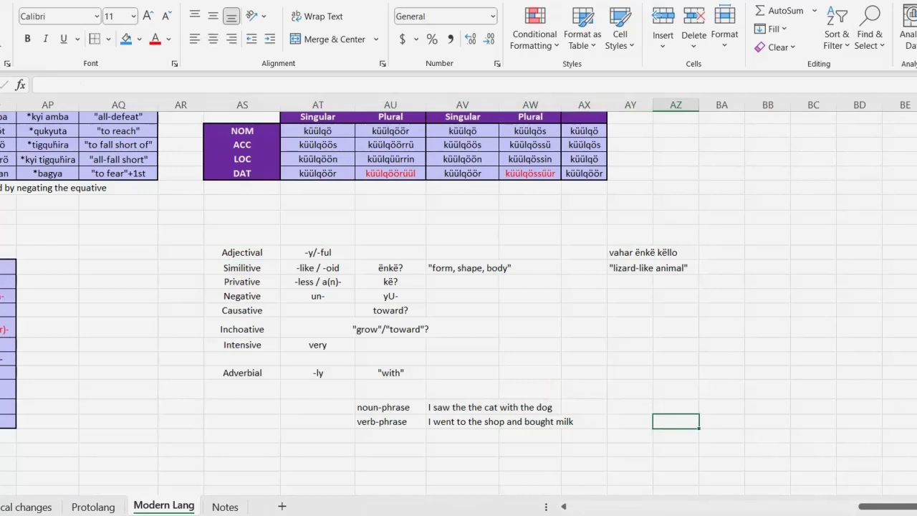
left_click(584, 408)
scroll(584, 407, "up", 1)
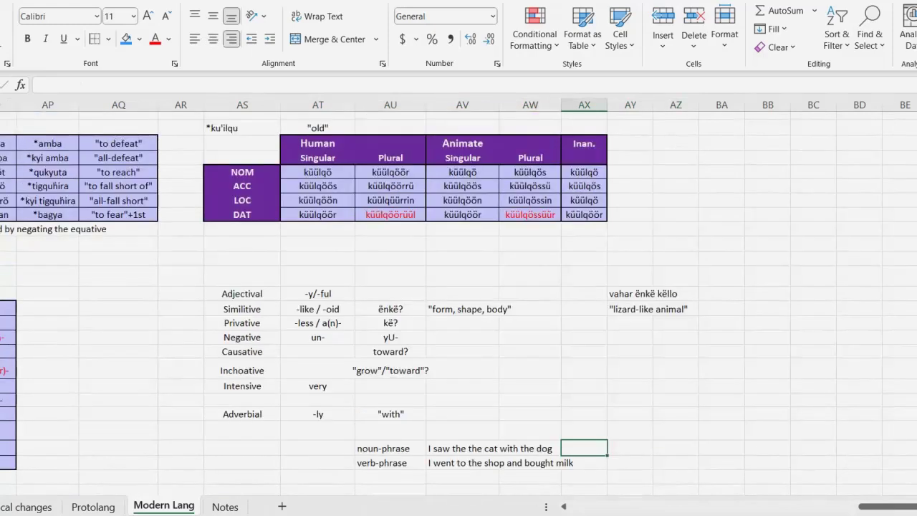
left_click_drag(242, 276, 722, 462)
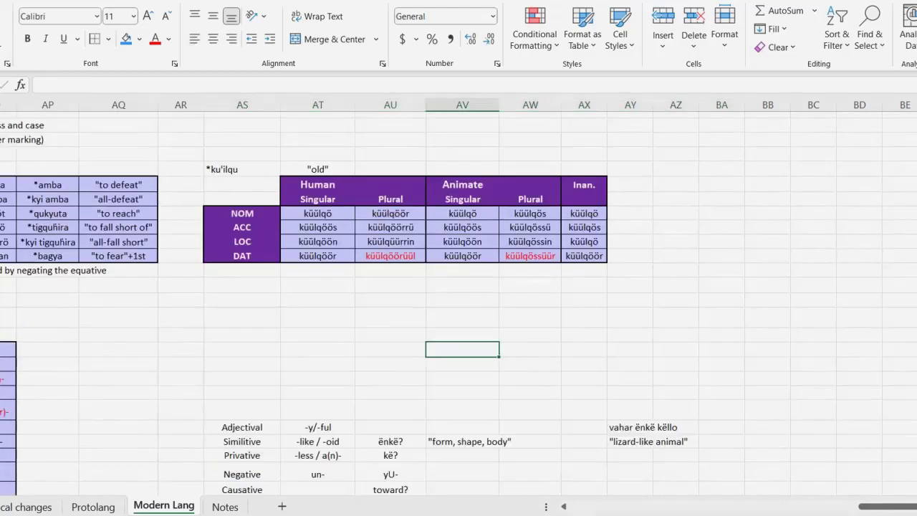
Examine the "old" adjective table, comparing the nominative singular forms of the human, animate and inanimate classes
left_click_drag(242, 256, 631, 184)
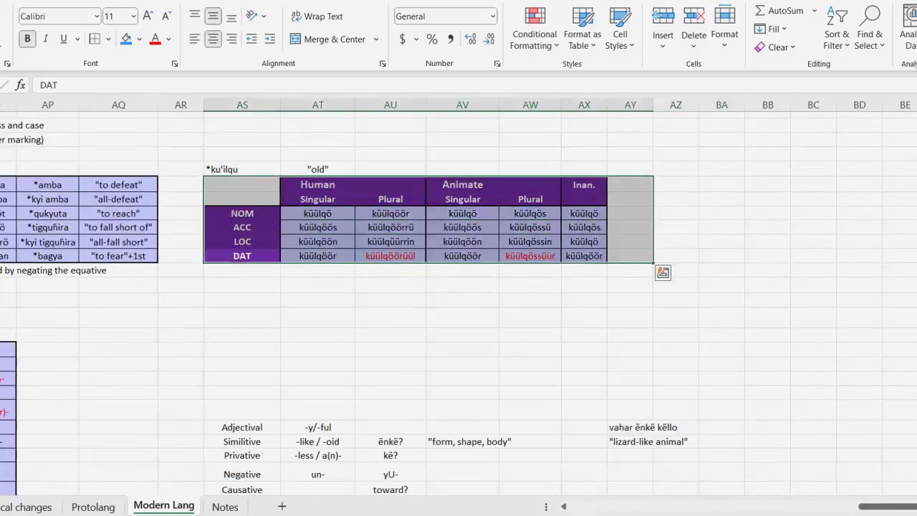
left_click(631, 285)
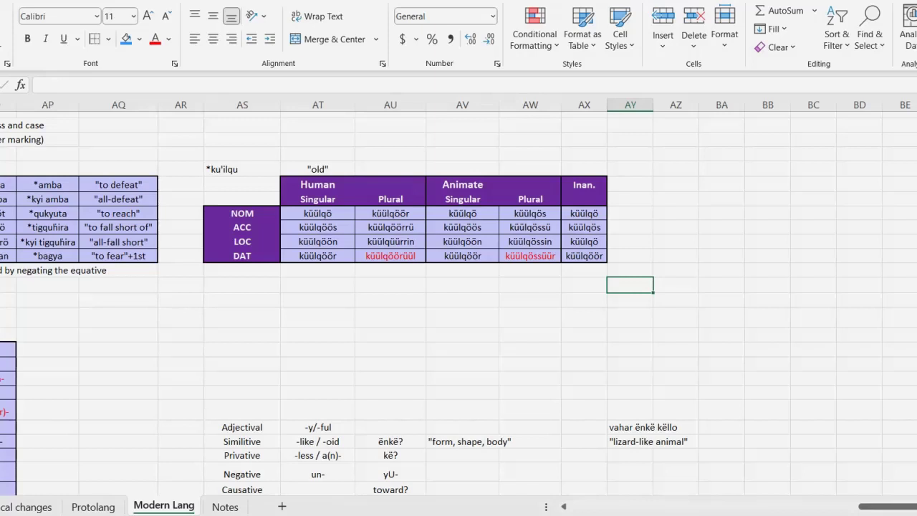
left_click(318, 214)
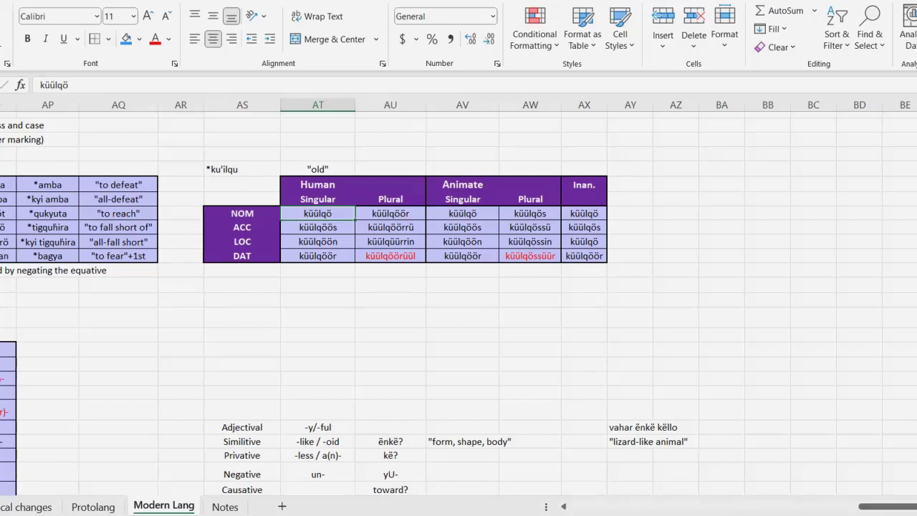
left_click(462, 214)
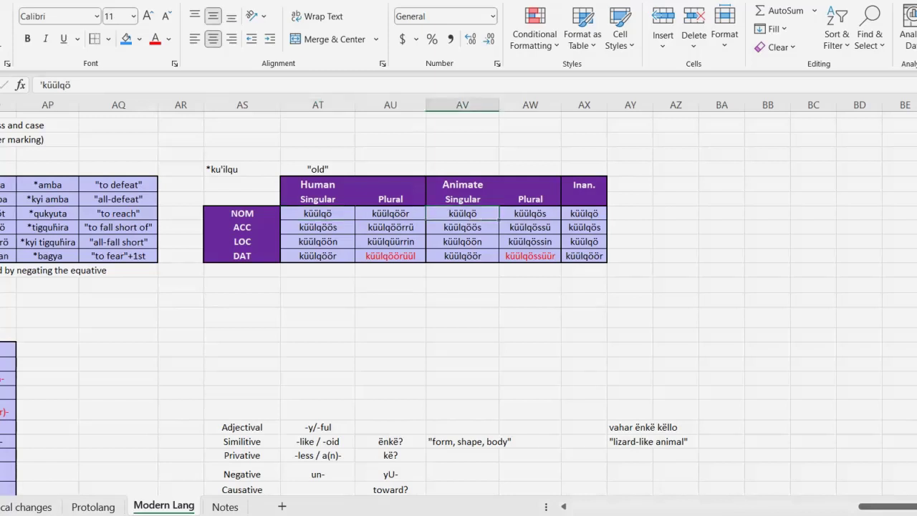
left_click(584, 213)
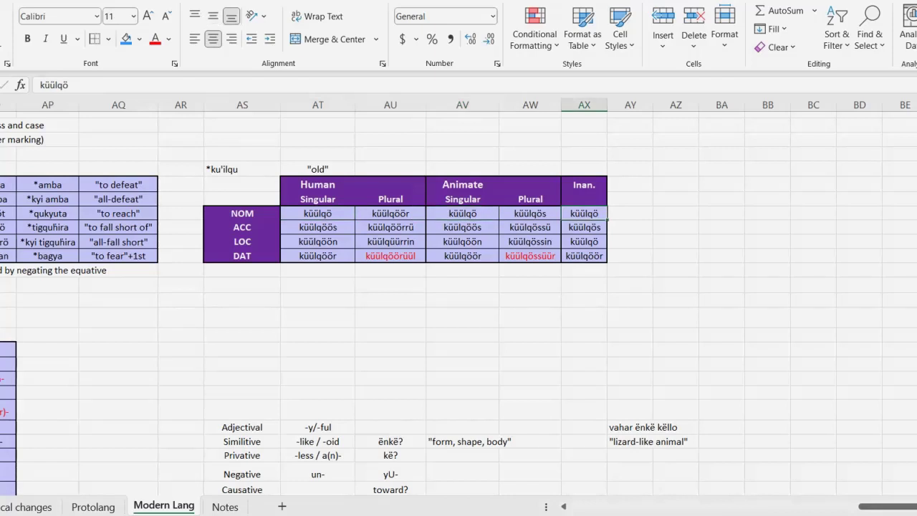
left_click(317, 213)
left_click(463, 213)
left_click(584, 214)
Review the human dual forms from tolí to sadhaari in the noun declension table
scroll(459, 301, "left", 10)
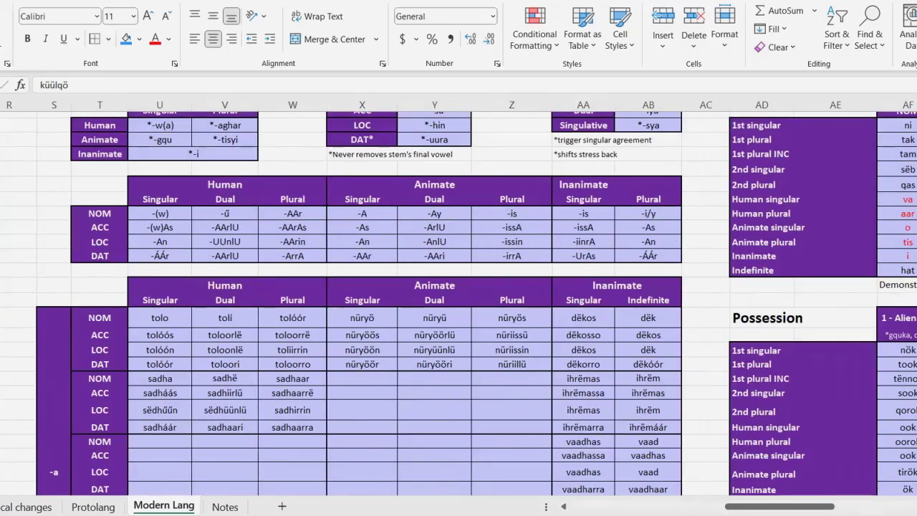
left_click_drag(224, 317, 224, 427)
key("ctrl+v")
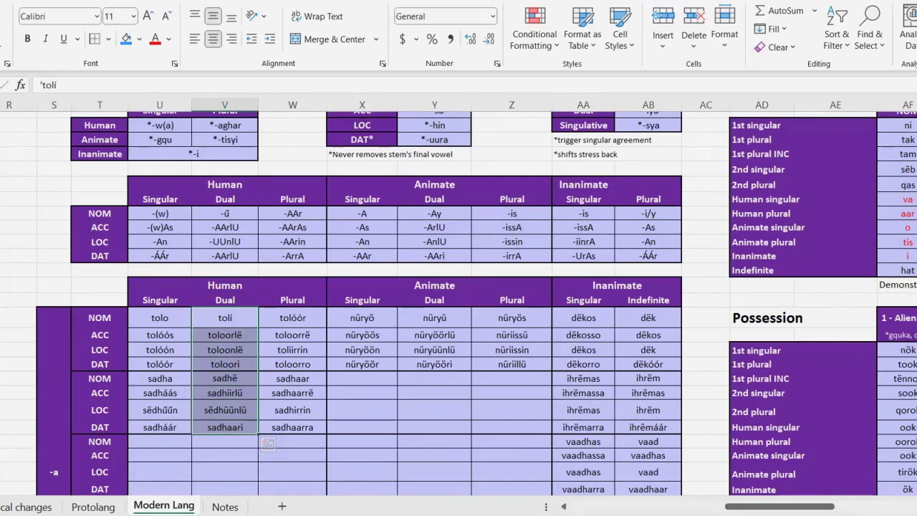
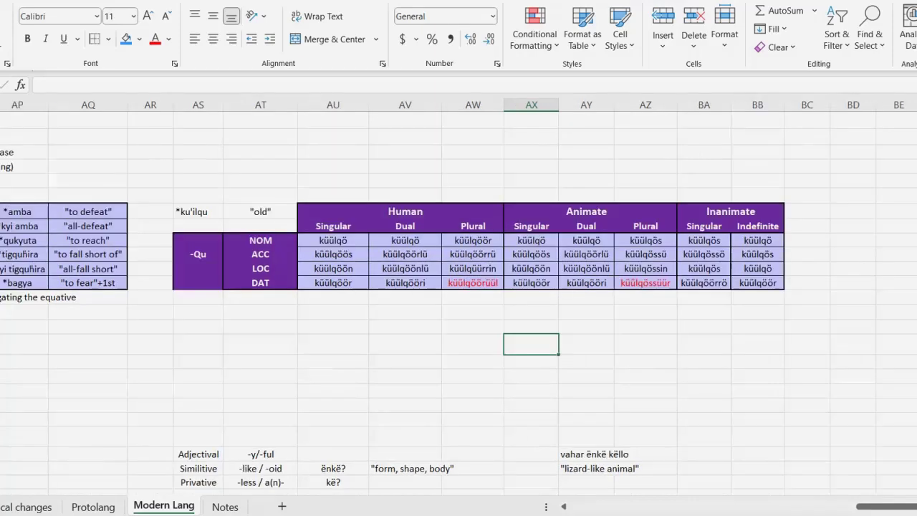
Compare the singular and dual forms of the human and animate classes in the "old" adjective table
left_click_drag(198, 283, 759, 212)
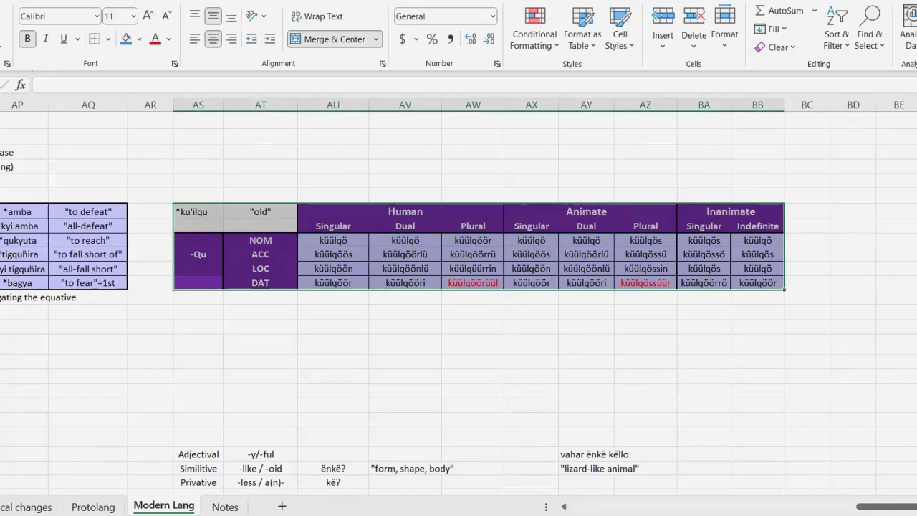
left_click(406, 283)
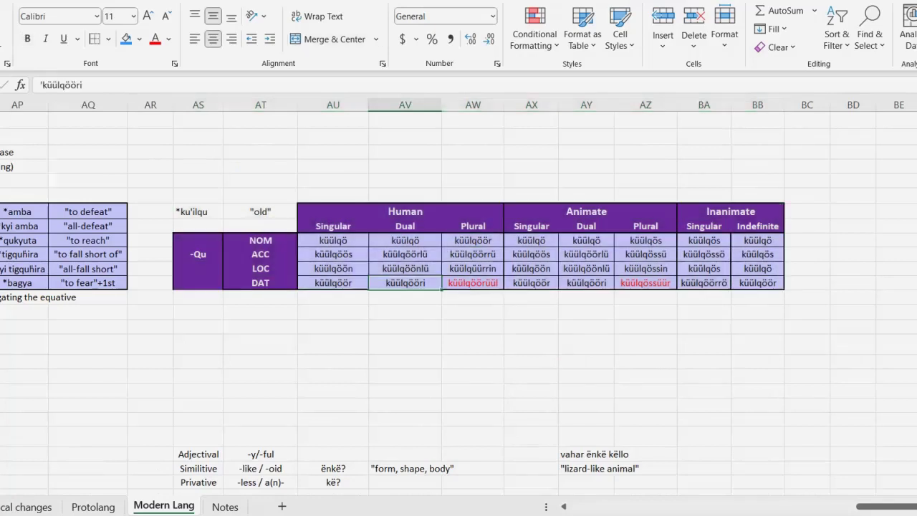
left_click_drag(333, 226, 406, 284)
left_click_drag(532, 226, 586, 283)
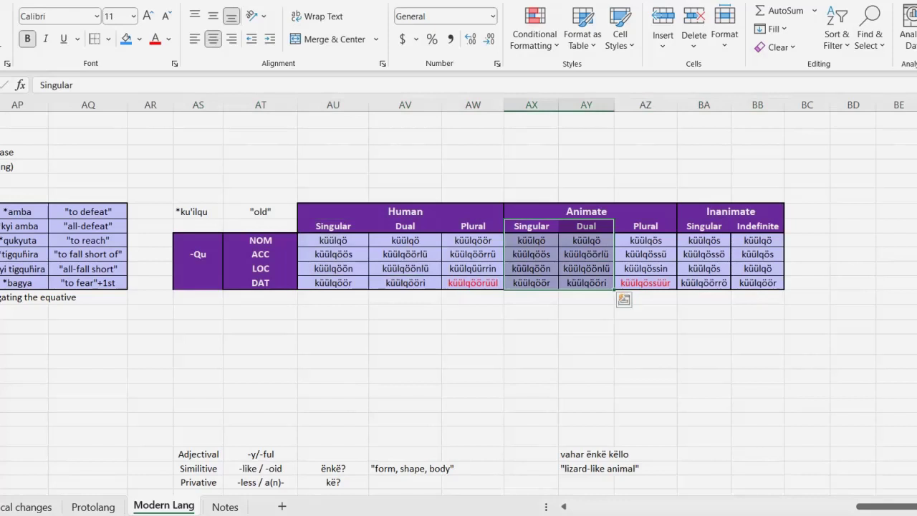
left_click(646, 326)
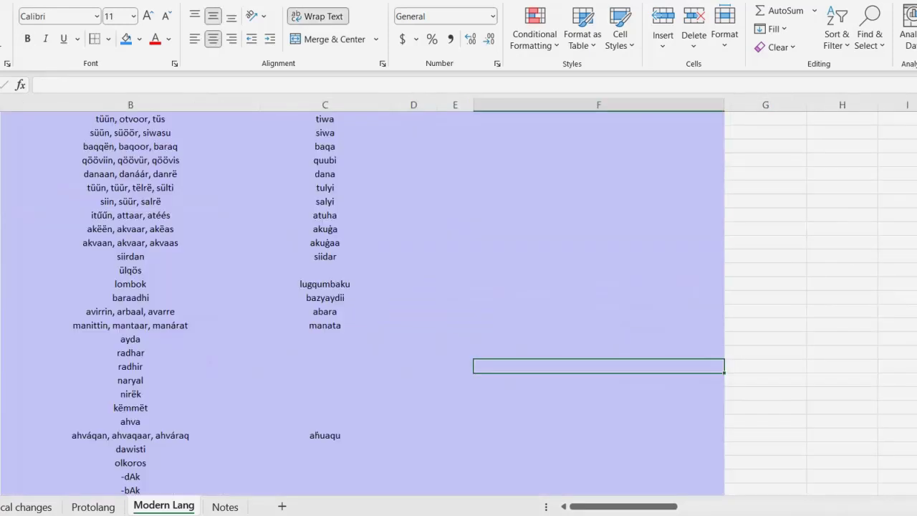
Set up a blank "strong" declension table with root *bazyaydii below the "old" table, and remove the bold from its gloss
left_click(130, 298)
key("shift+Right")
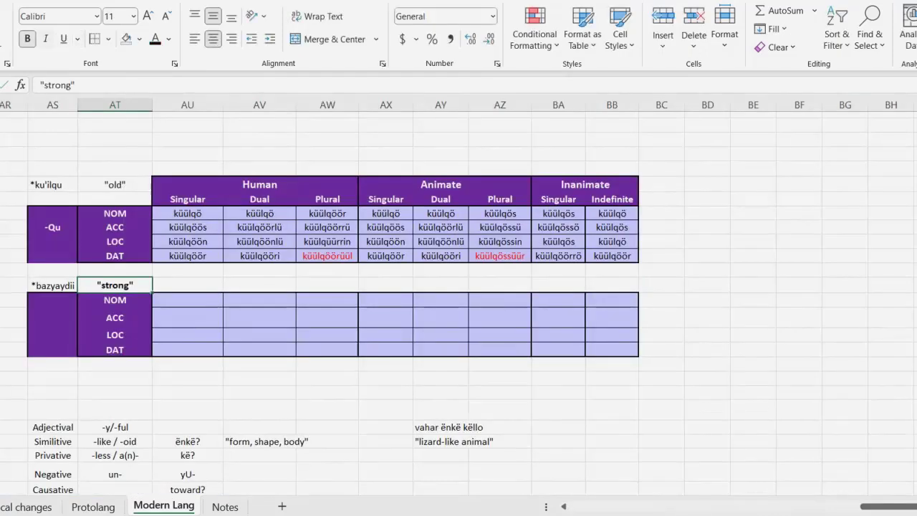
key("ctrl+b")
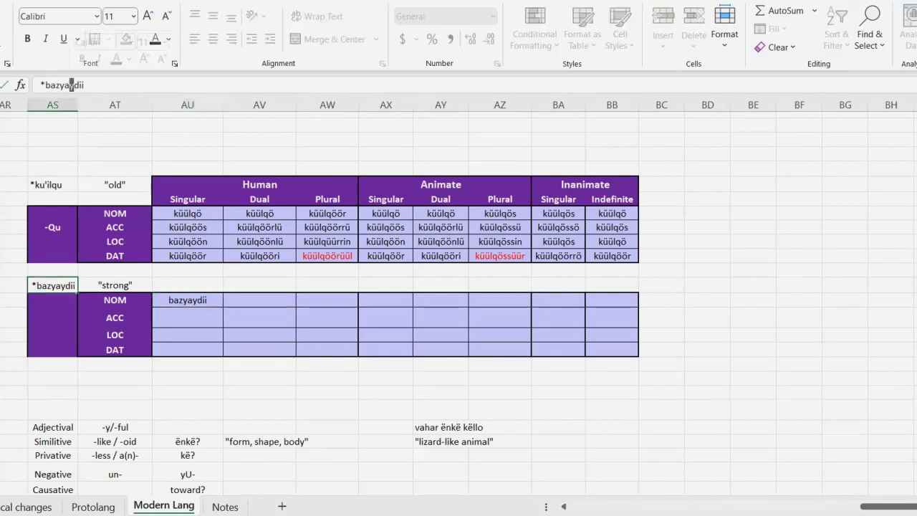
Change the "strong" table's root to *bazyaadi and fill the table with modern baraadh- forms for every class, number and case
key("Delete")
type("a")
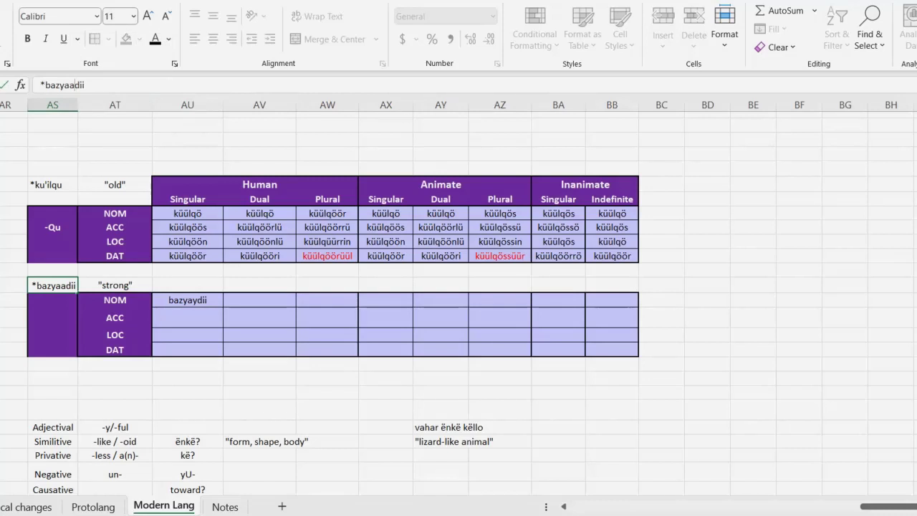
key("BackSpace")
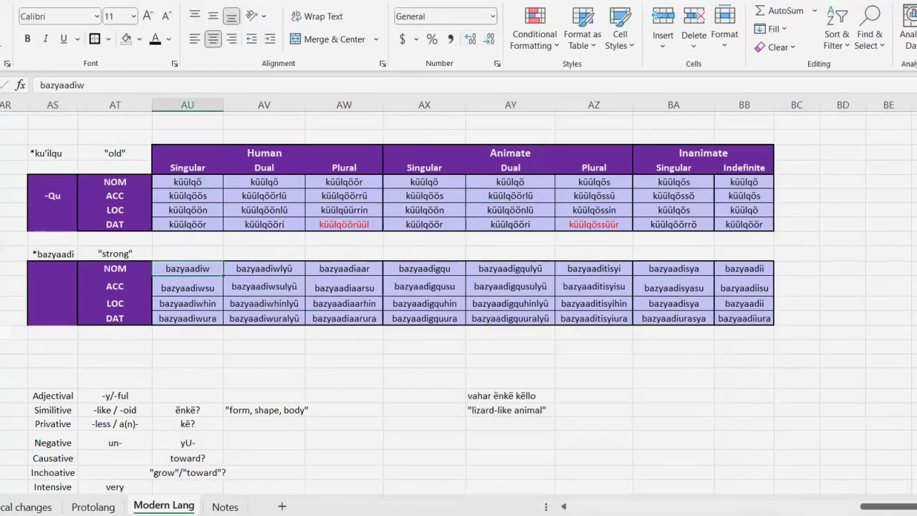
left_click(408, 378)
left_click(187, 268)
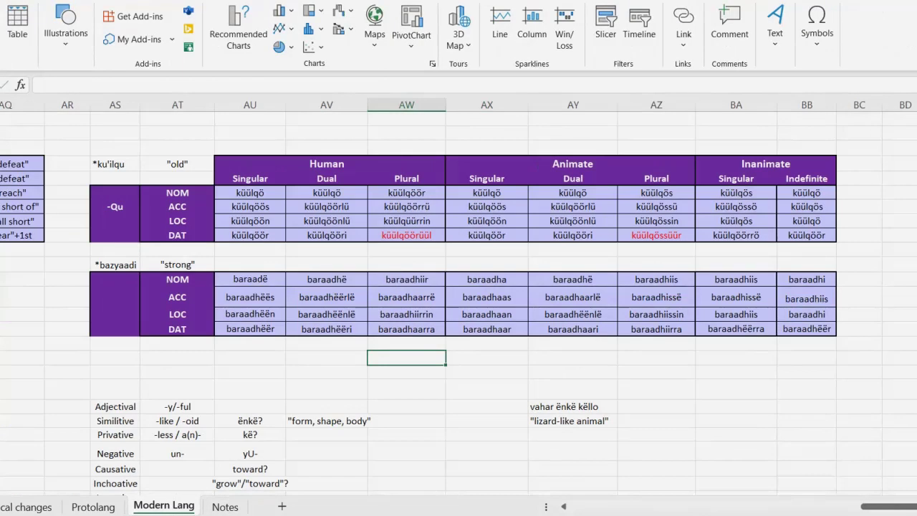
Check the human and animate forms in the "strong" table and correct the human nominative singular to baraadhë
left_click(250, 344)
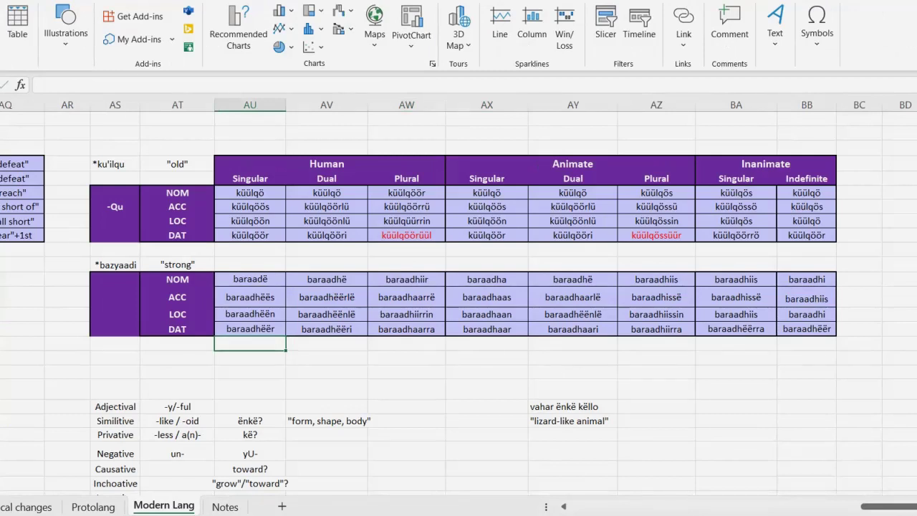
left_click_drag(250, 280, 250, 329)
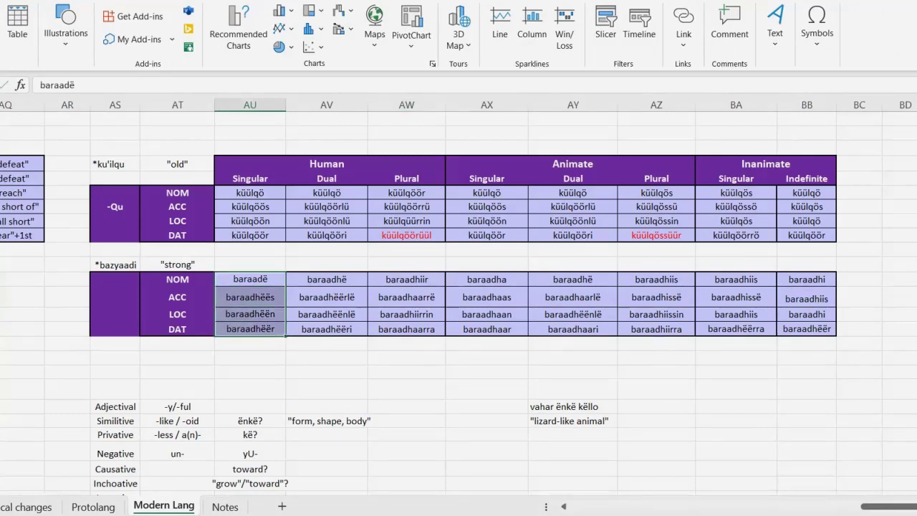
left_click_drag(487, 279, 657, 329)
left_click(573, 372)
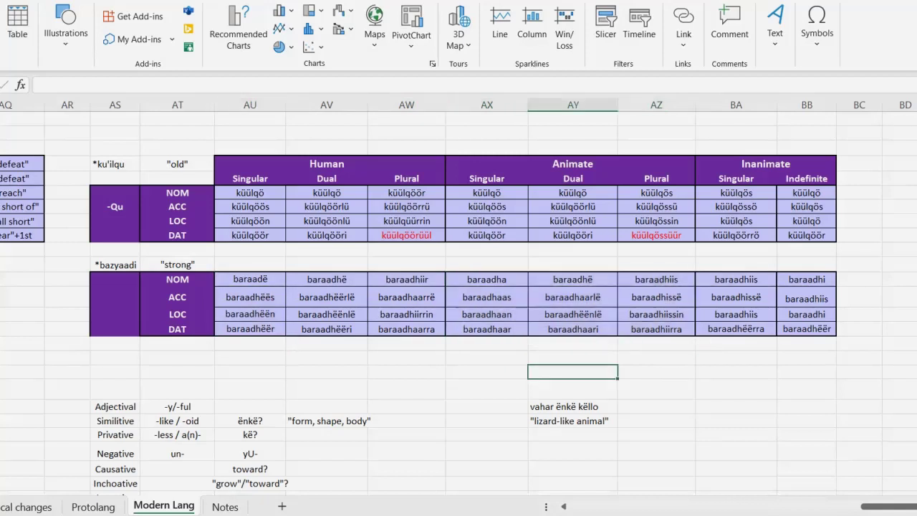
left_click(250, 297)
left_click(327, 280)
left_click(573, 280)
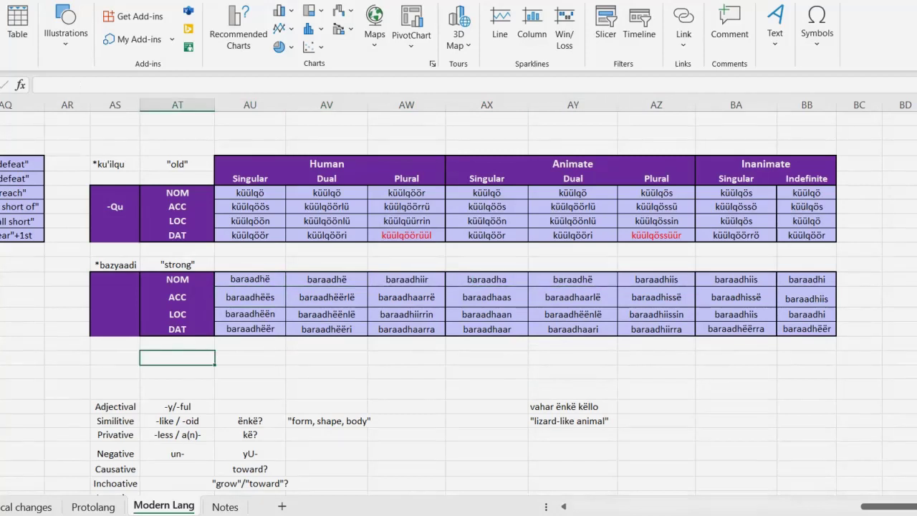
Move the block of derivation and coordination notes one row down, leaving more space beneath the "strong" table
scroll(458, 304, "down", 1)
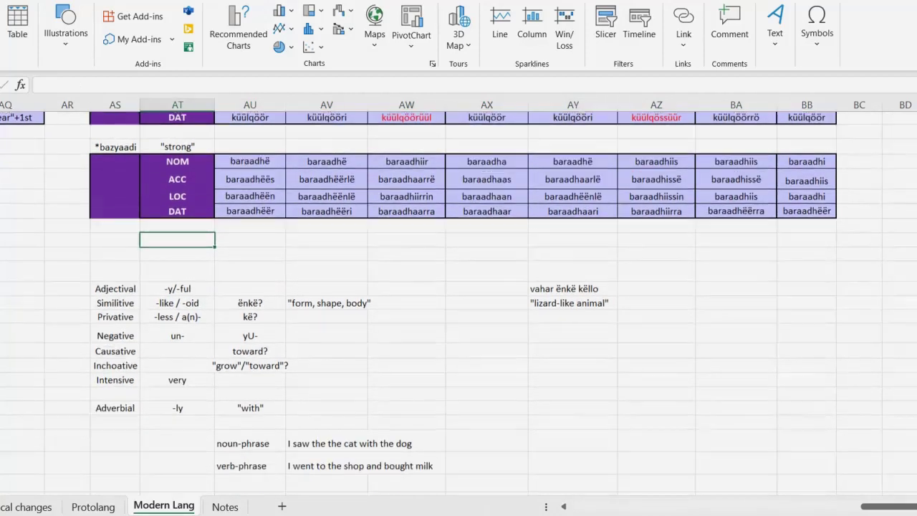
left_click_drag(115, 289, 680, 464)
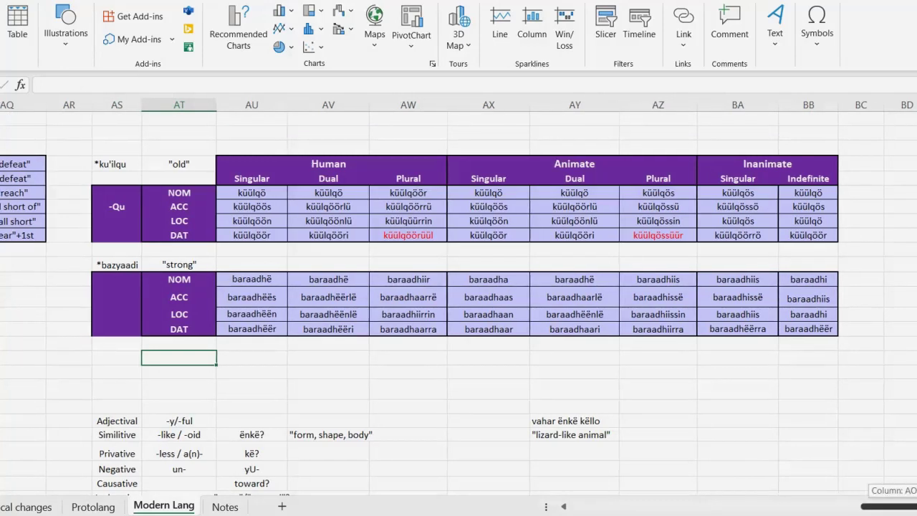
Check vocabulary and write below the tables: "The child was not as strong as the old woman, but still lived in the old city of his strong friends"
left_click_drag(894, 507, 820, 507)
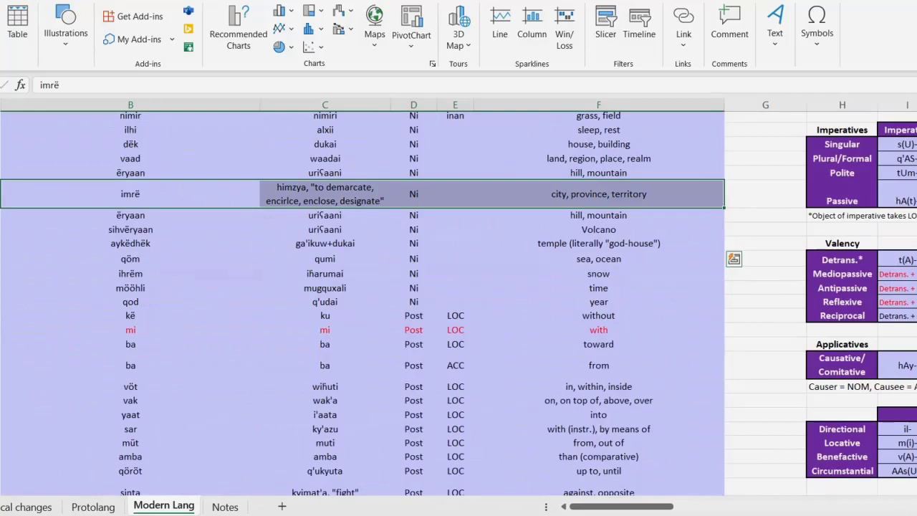
scroll(459, 294, "up", 1)
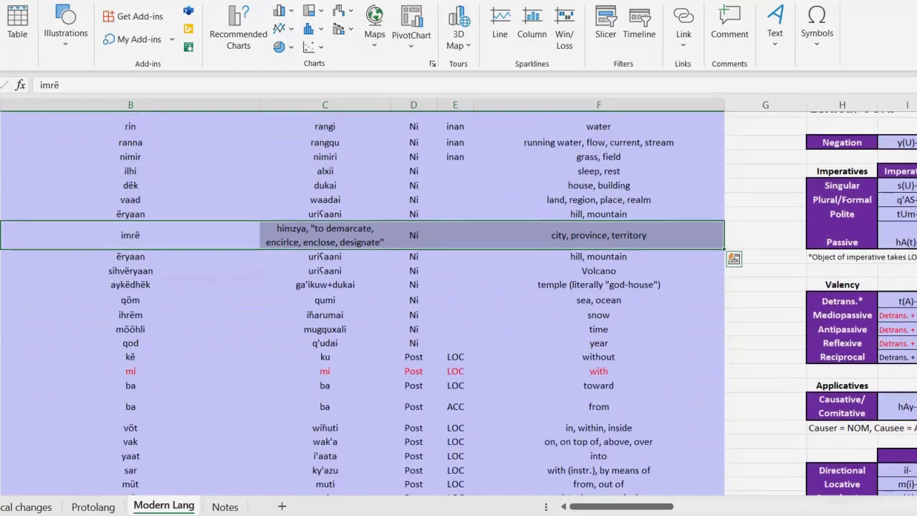
key("ctrl+z")
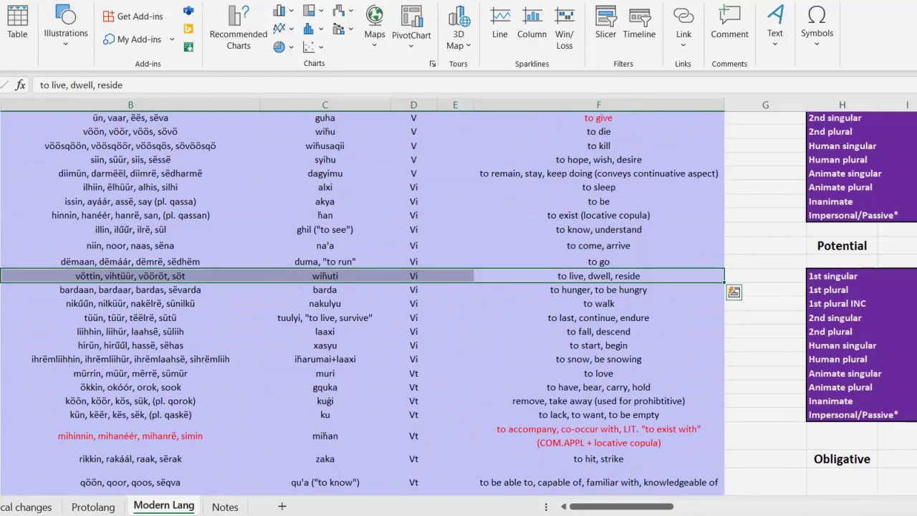
scroll(459, 301, "up", 15)
left_click_drag(599, 214, 131, 184)
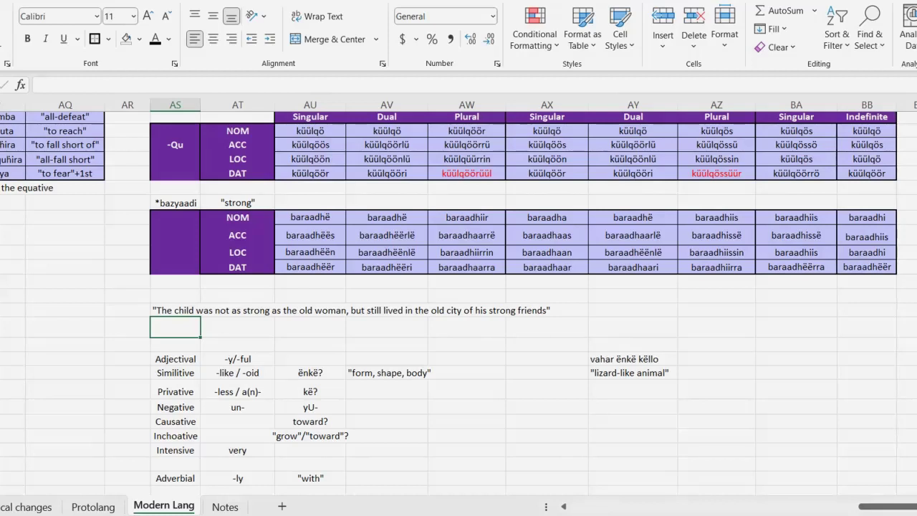
Change "child" to "children" in the English example sentence below the "strong" table
left_click(176, 296)
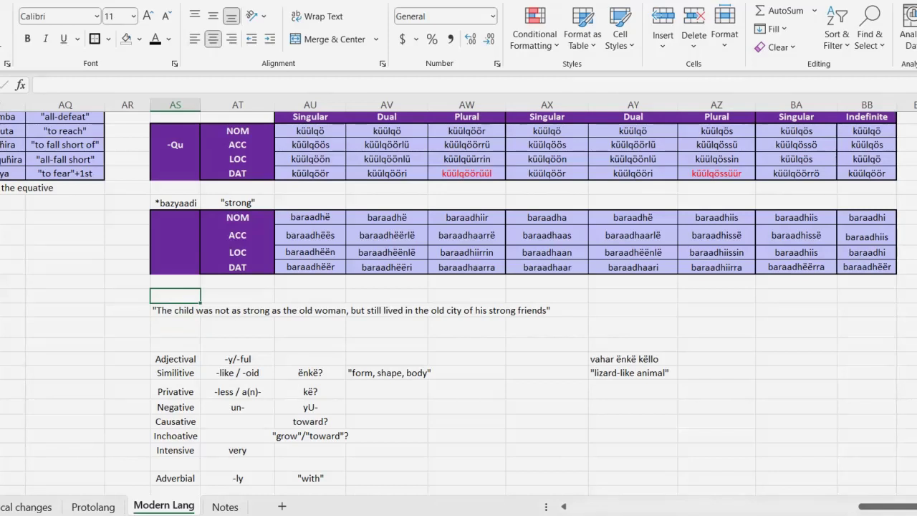
left_click(176, 310)
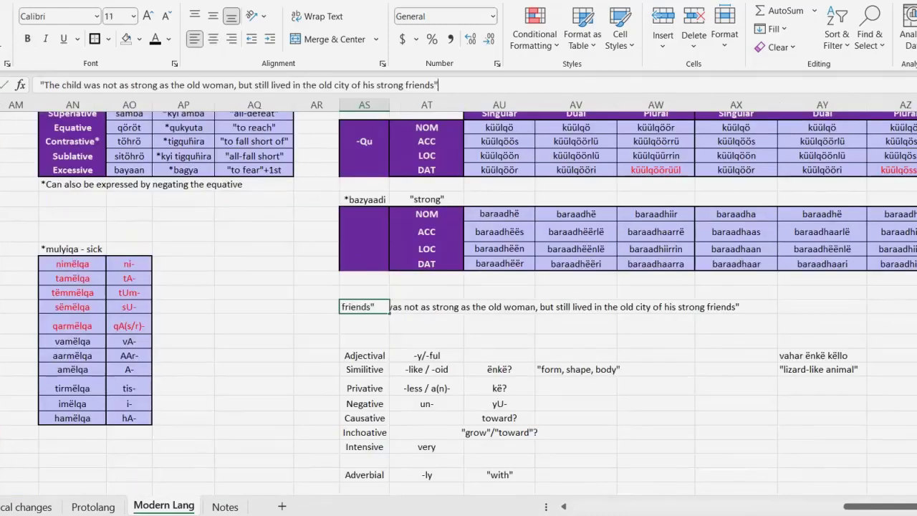
left_click(81, 86)
type("ren")
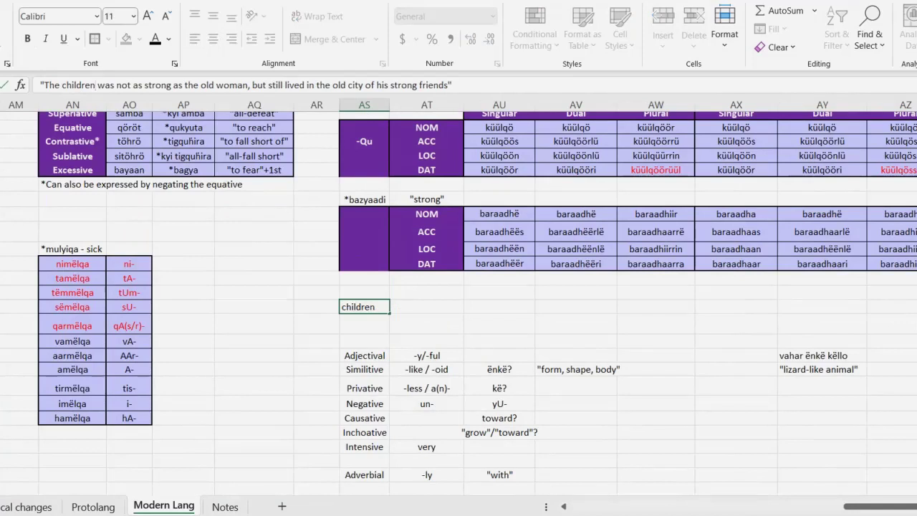
key("Return")
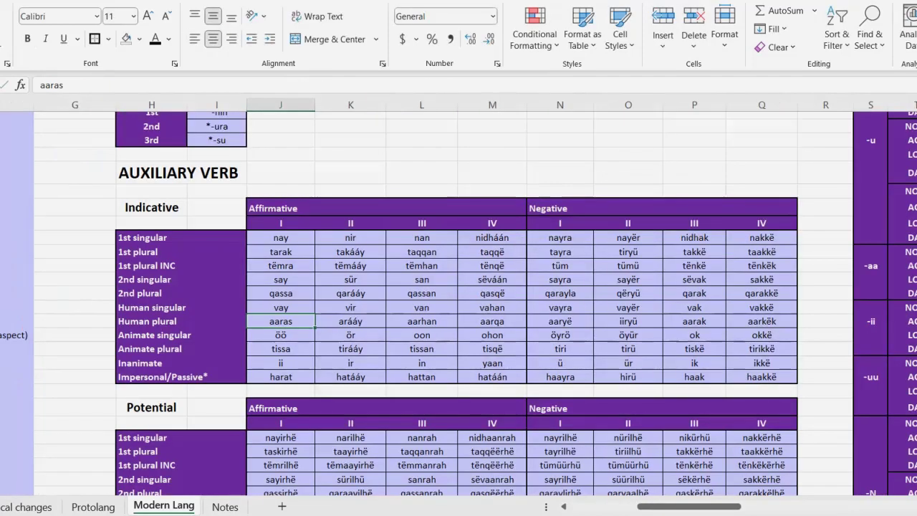
Look up the equative, copula and human plural forms, and start the translation above the English sentence as "Niillaar aaryë assë"
scroll(571, 363, "up", 12)
left_click_drag(667, 507, 841, 507)
left_click_drag(457, 262, 582, 248)
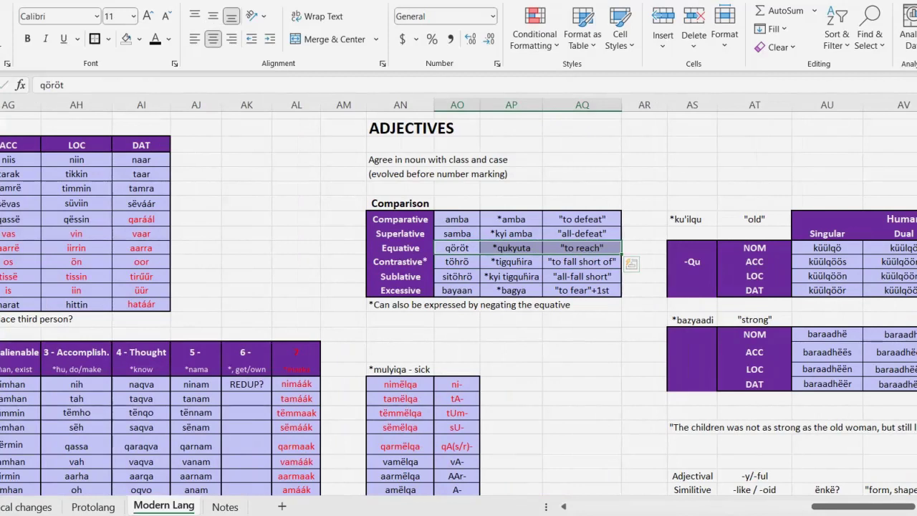
left_click_drag(457, 262, 582, 263)
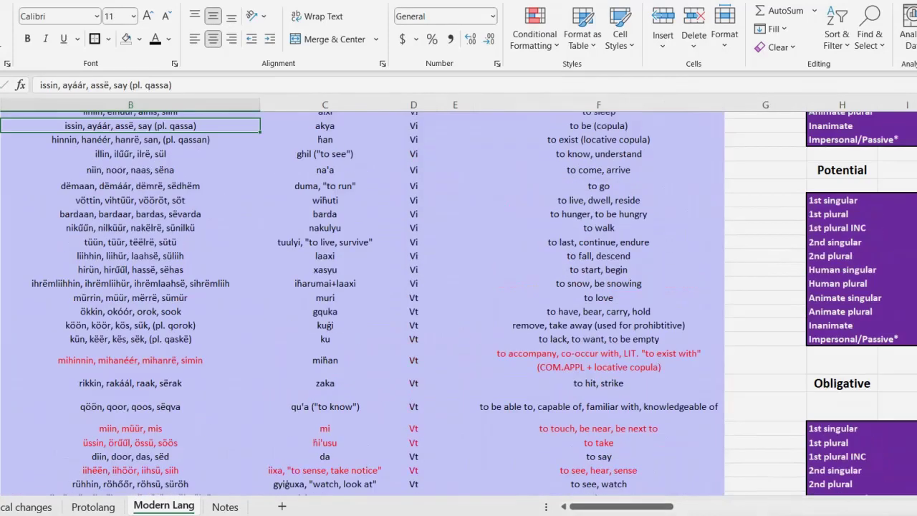
scroll(458, 304, "up", 2)
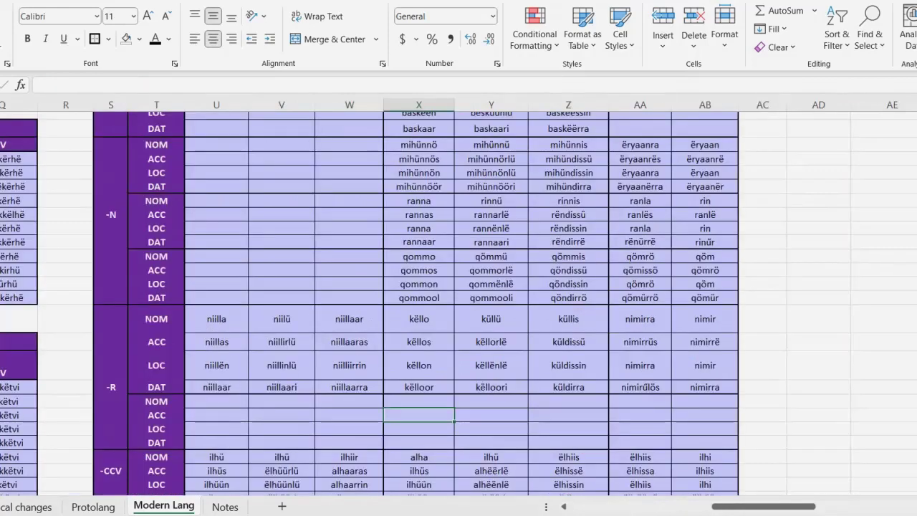
left_click(349, 319)
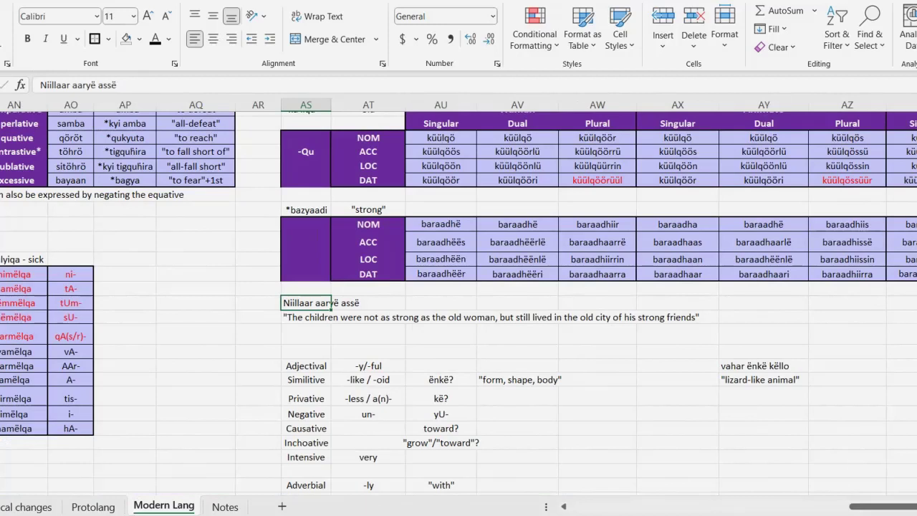
Insert baraadhiir before assë and qöröt after Niillaar in the translated sentence
left_click(98, 85)
type("baraadhiir")
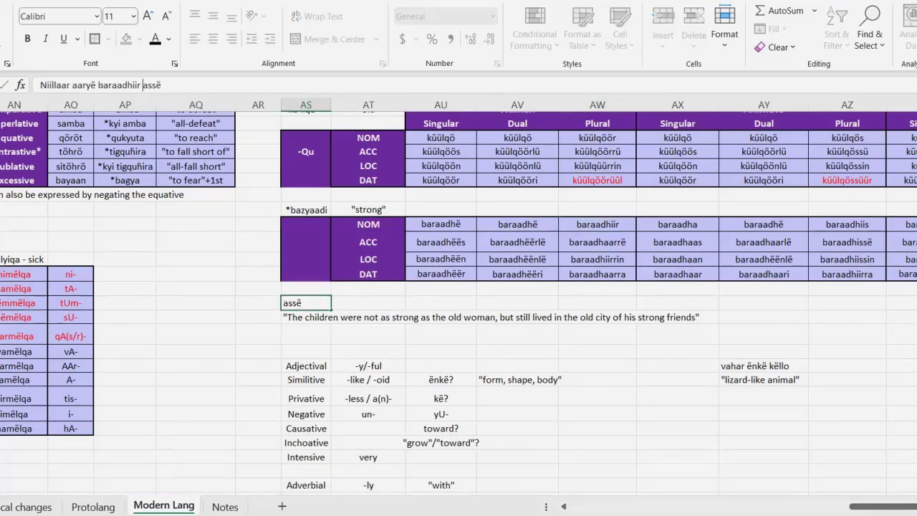
key("ctrl+Return")
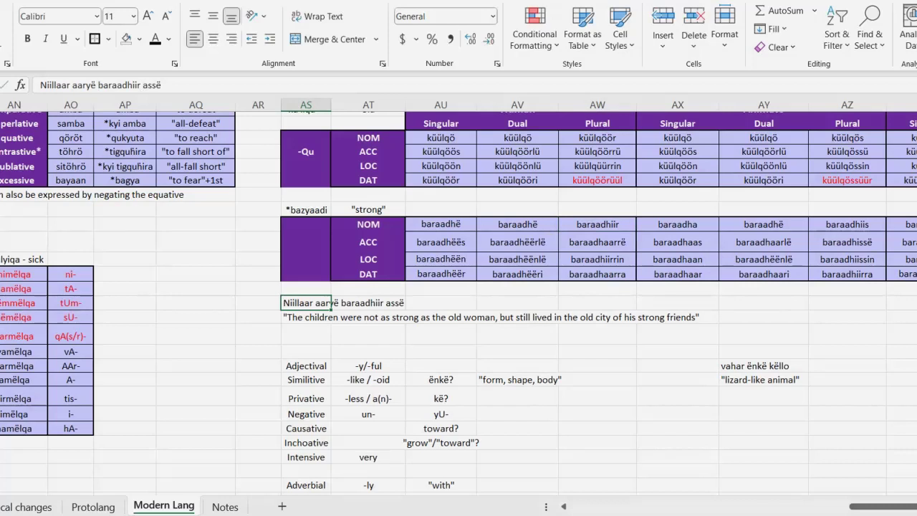
left_click(70, 137)
left_click_drag(65, 85, 38, 85)
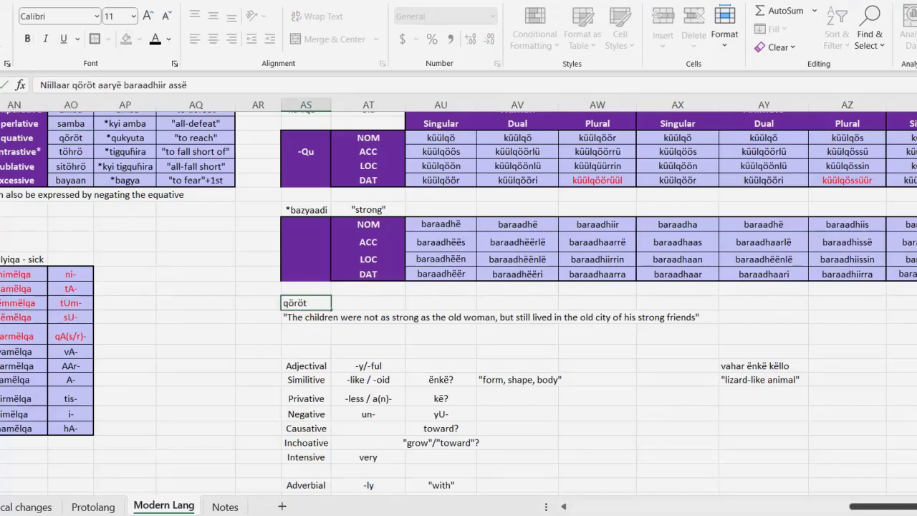
Add "küülqöös sadháás" before qöröt for "old woman", and continue the translation after assë with a comma and dërë
left_click_drag(871, 507, 785, 507)
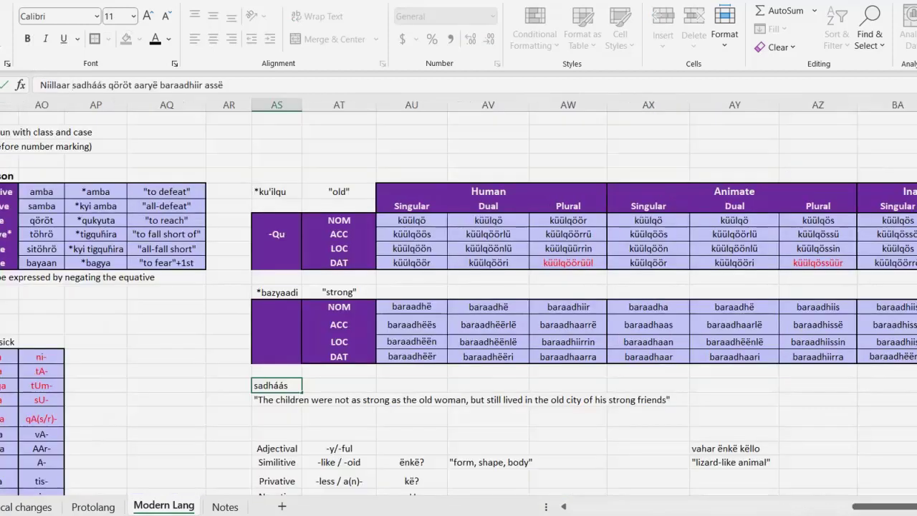
left_click(412, 234)
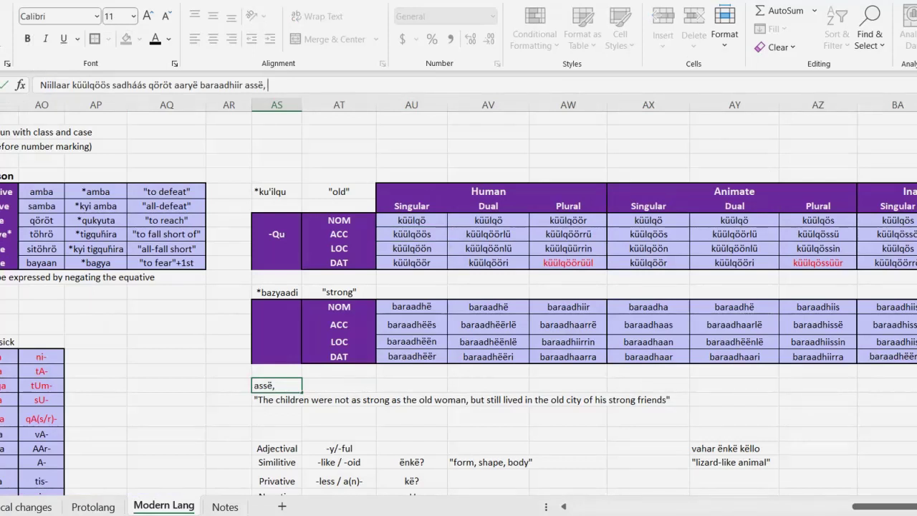
type("dërë")
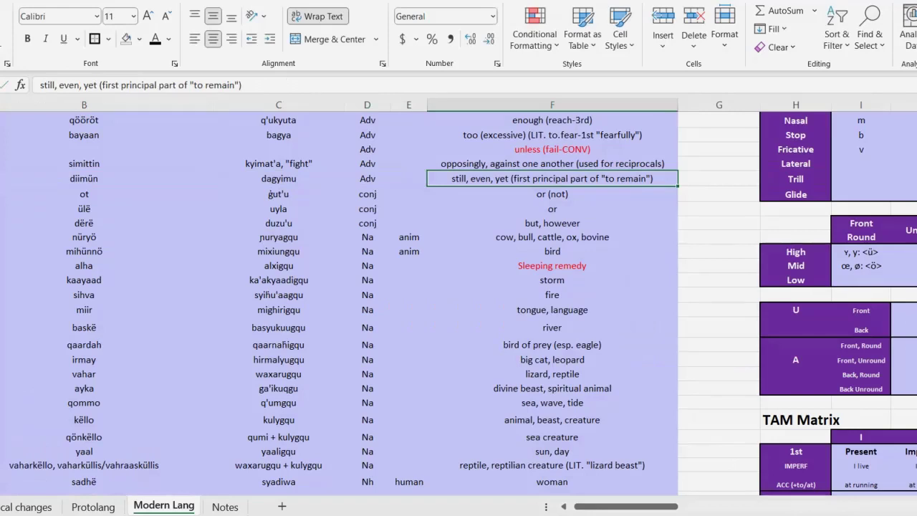
Search the lexicon, extend the translation with "diimün küülqös imrës aaryë vööröt", and change "his" to "their" in the English sentence
scroll(458, 301, "up", 2)
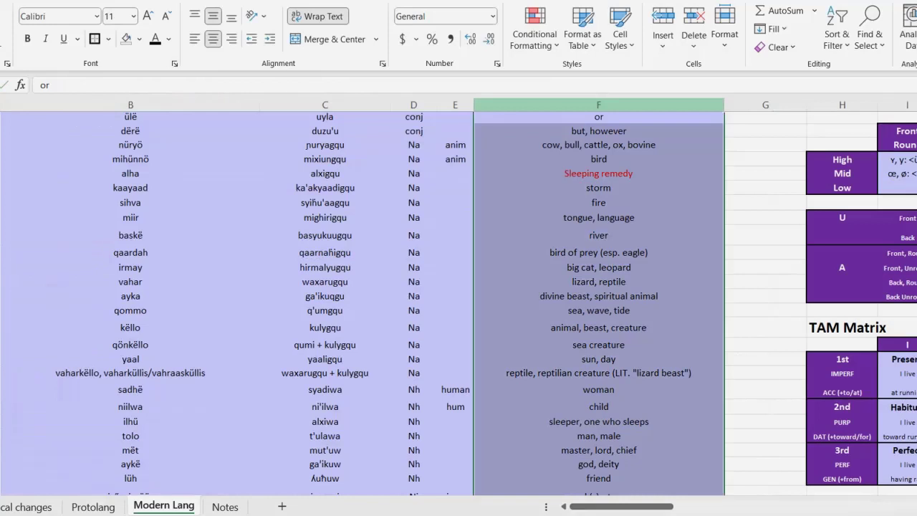
key("ctrl+f")
key("BackSpace")
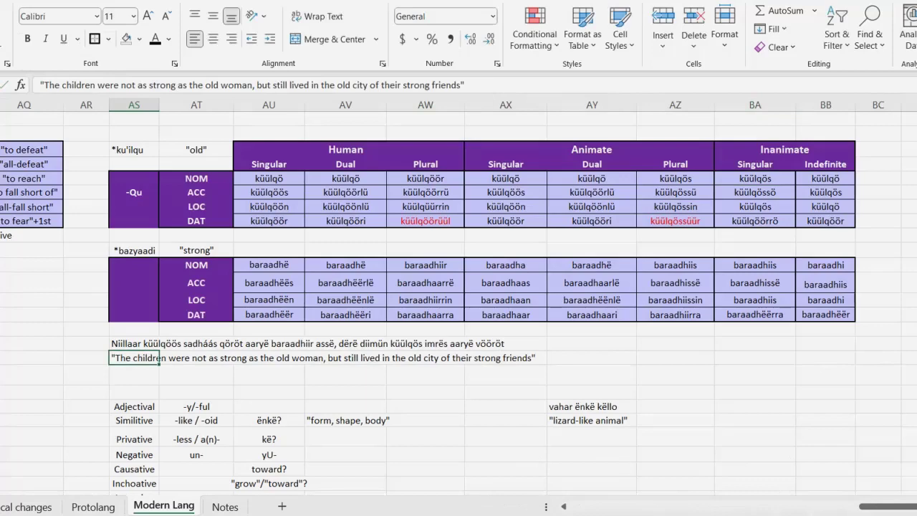
Look up the human plural case forms of lüh in the noun table, and change "of their" to "for their" in the English sentence
left_click(134, 344)
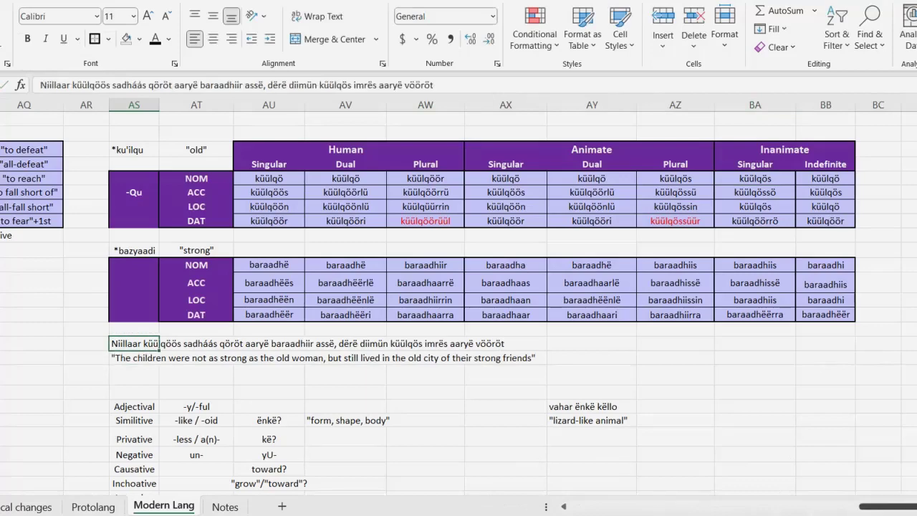
left_click_drag(889, 507, 777, 507)
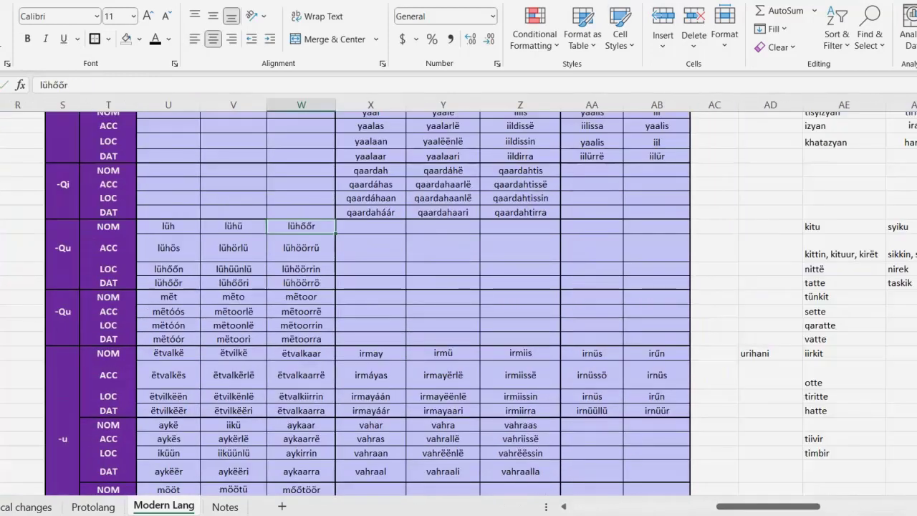
left_click(301, 248)
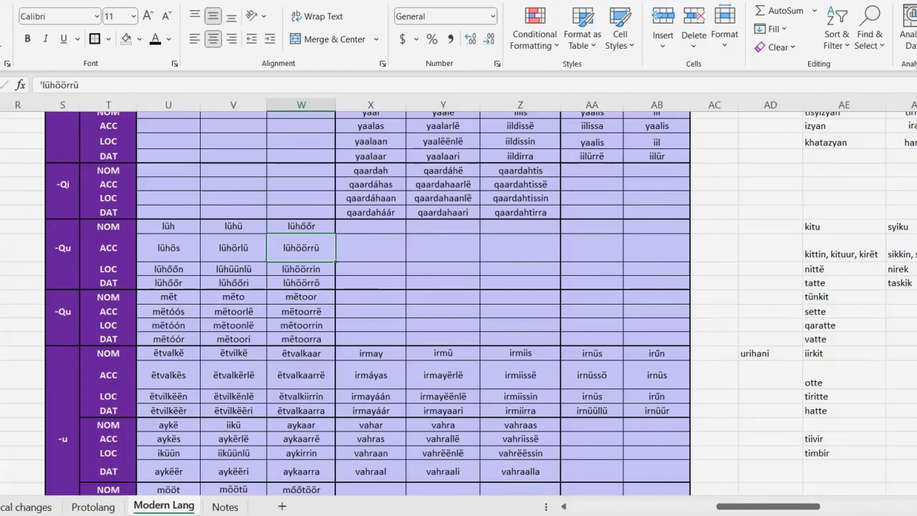
left_click(301, 226)
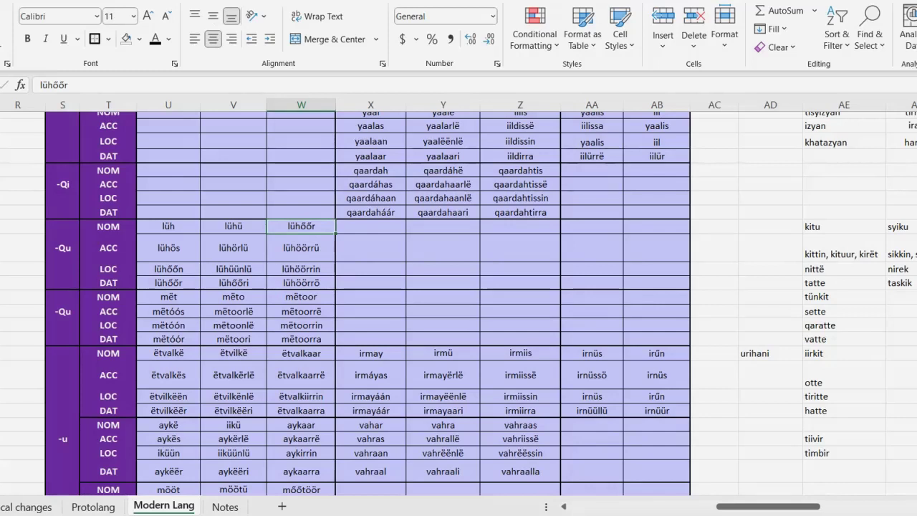
left_click(301, 283)
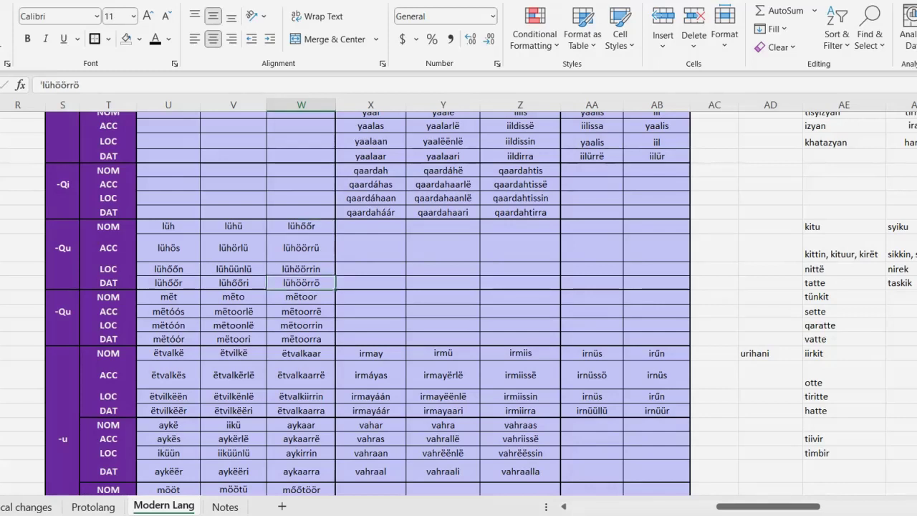
scroll(301, 283, "up", 15)
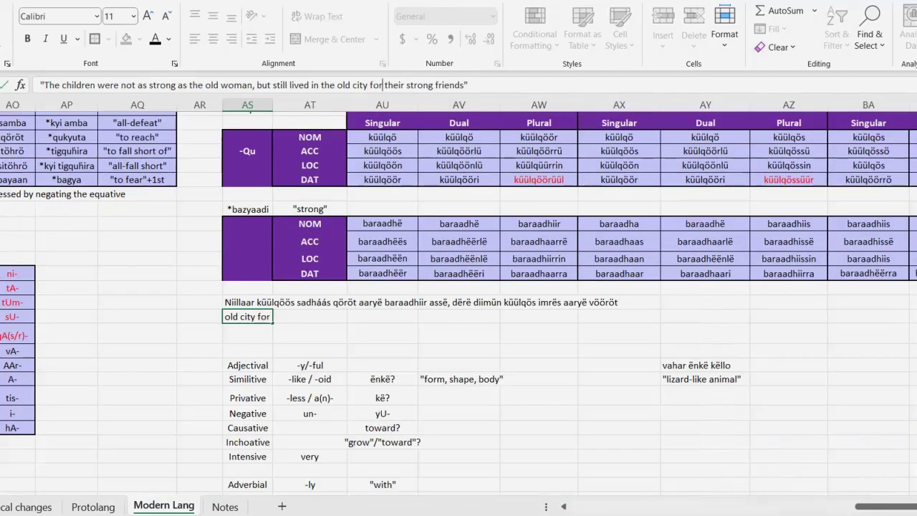
Insert the dative human plural forms "baraadhaarra lühöörrö" between küülqös and imrës in the translated sentence
left_click(619, 365)
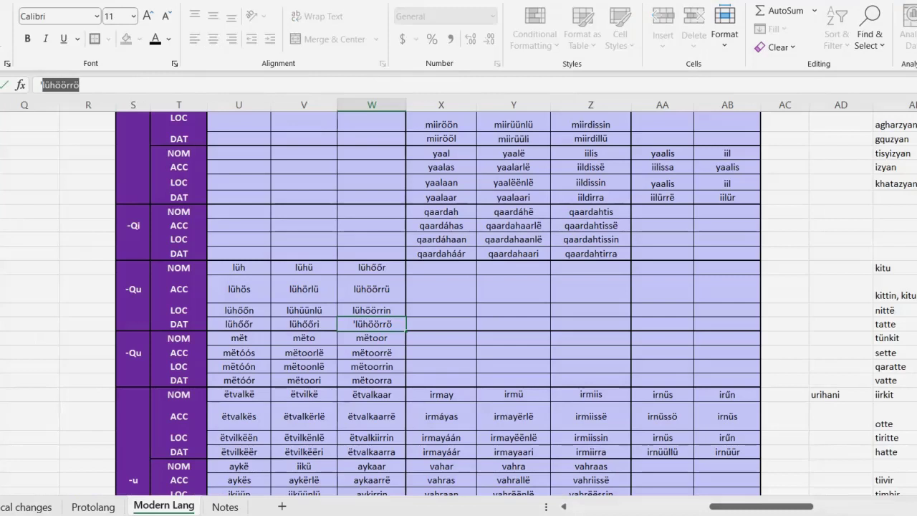
left_click(590, 215)
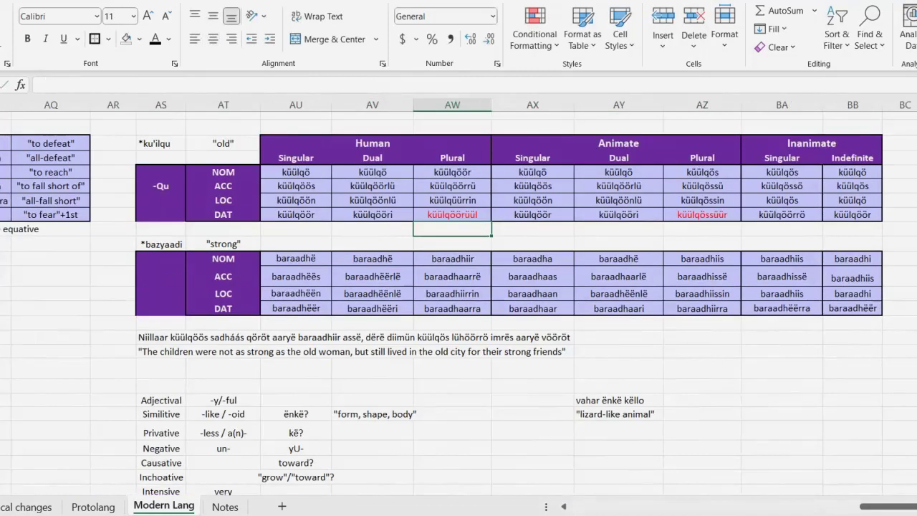
left_click(452, 308)
left_click_drag(98, 85, 39, 85)
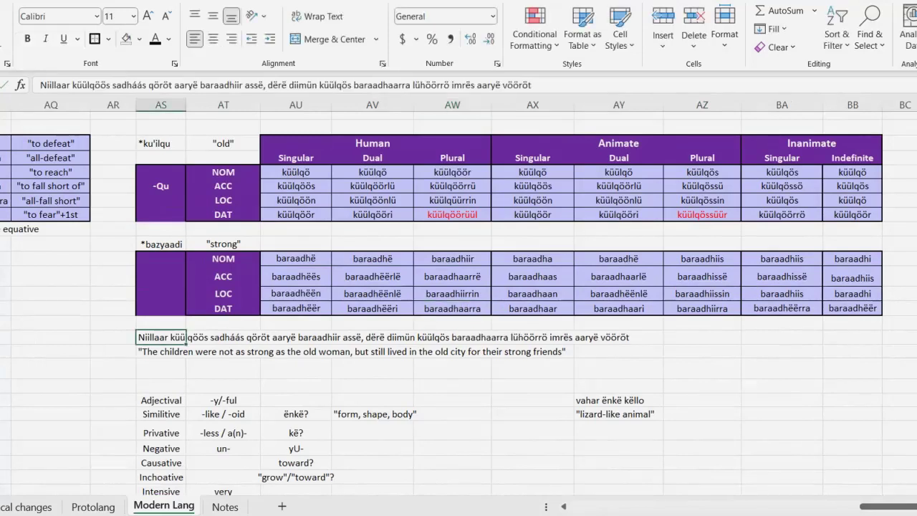
Look up the human plural possessive in the 4 - Thought class of the Possession table and insert aarqa after lühöörrö in the translation
left_click_drag(904, 506, 857, 506)
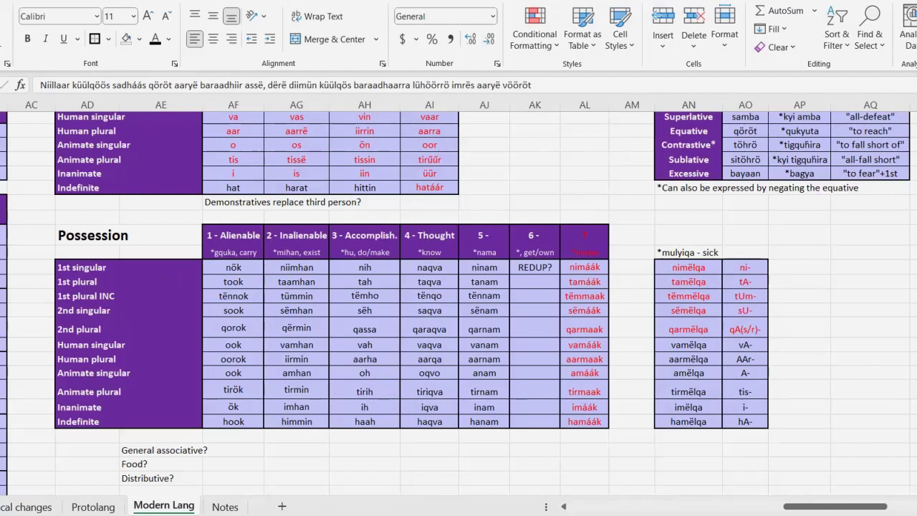
left_click_drag(233, 235, 233, 421)
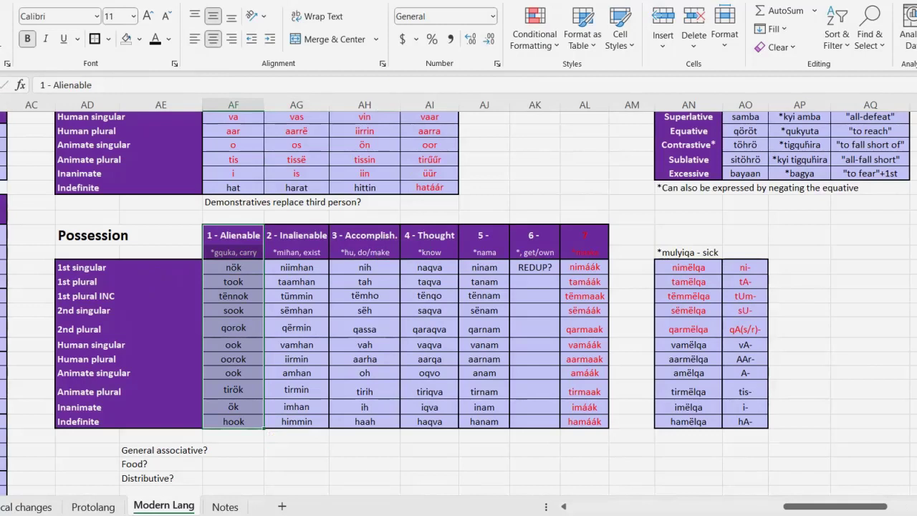
left_click_drag(429, 235, 430, 422)
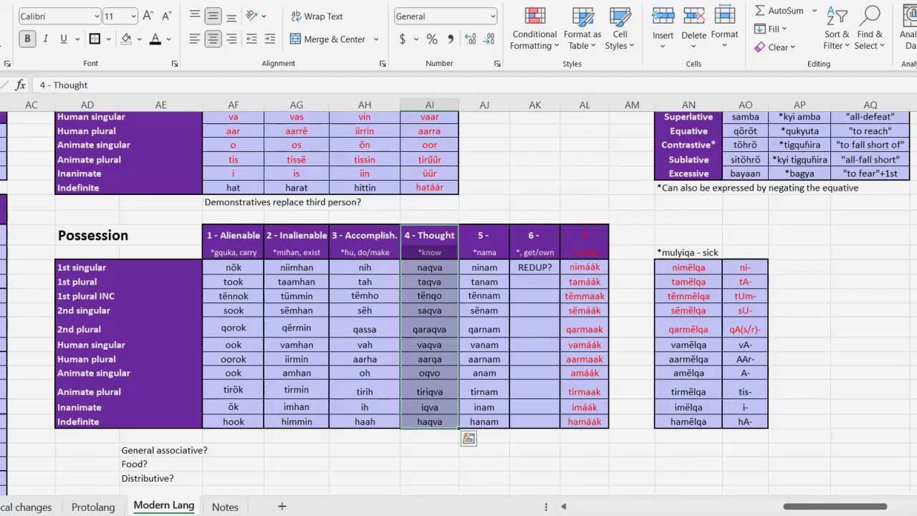
left_click(429, 359)
left_click(66, 85)
left_click_drag(66, 85, 41, 86)
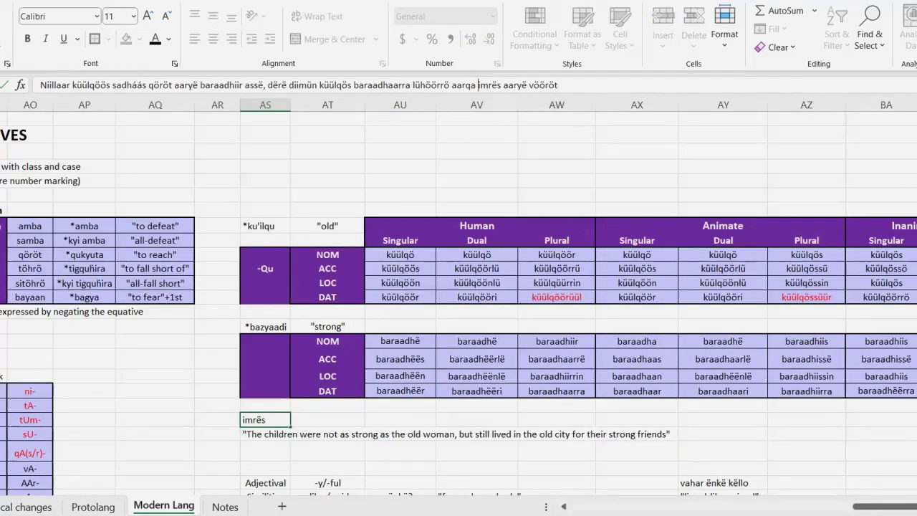
Reorder the translation's second clause by moving aarqa to before baraadhaarra and küülqös to directly before imrës
key("BackSpace")
key("BackSpace")
key("BackSpace")
key("BackSpace")
key("BackSpace")
key("BackSpace")
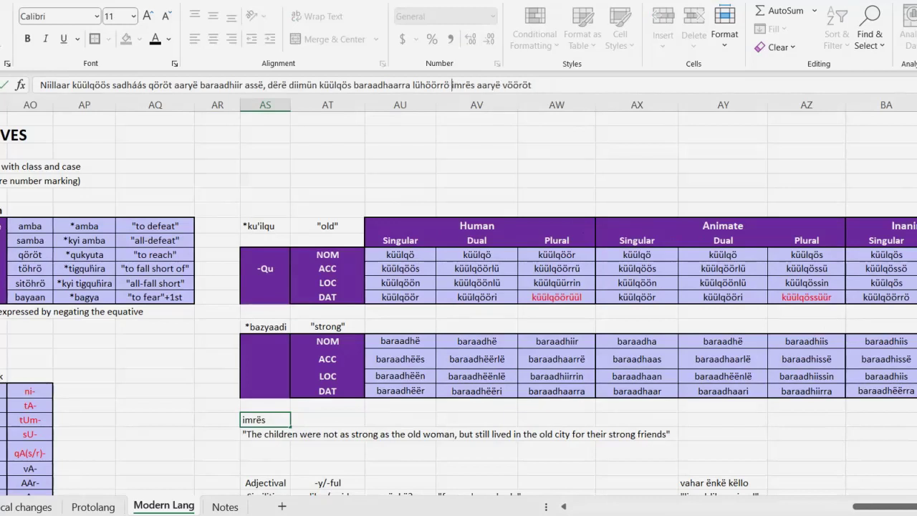
left_click(354, 85)
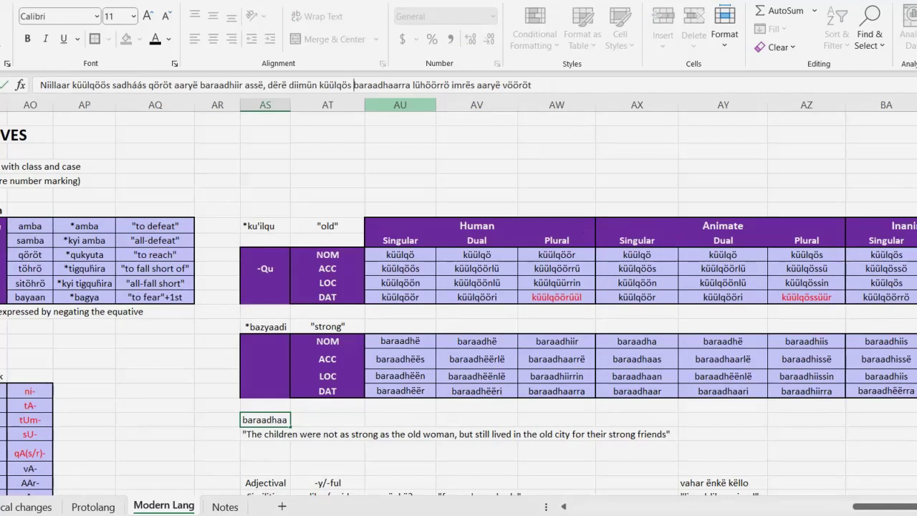
type("aarqa")
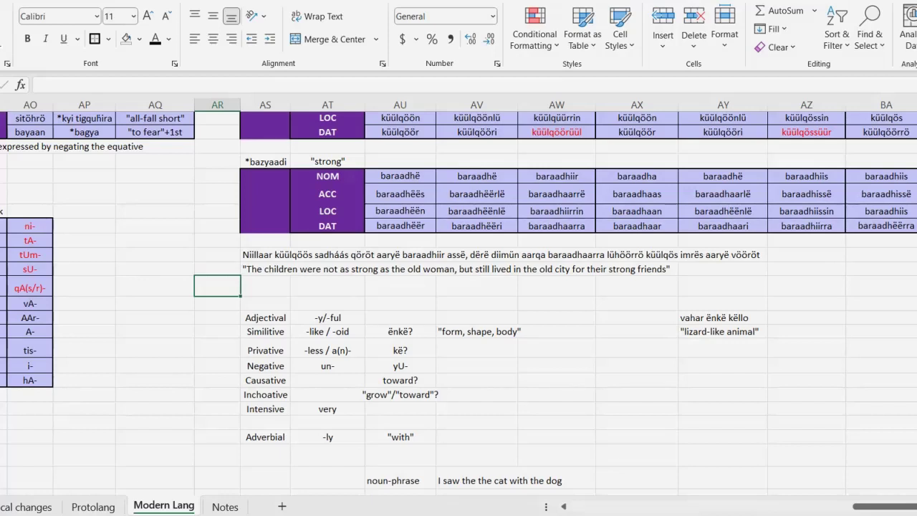
left_click(477, 286)
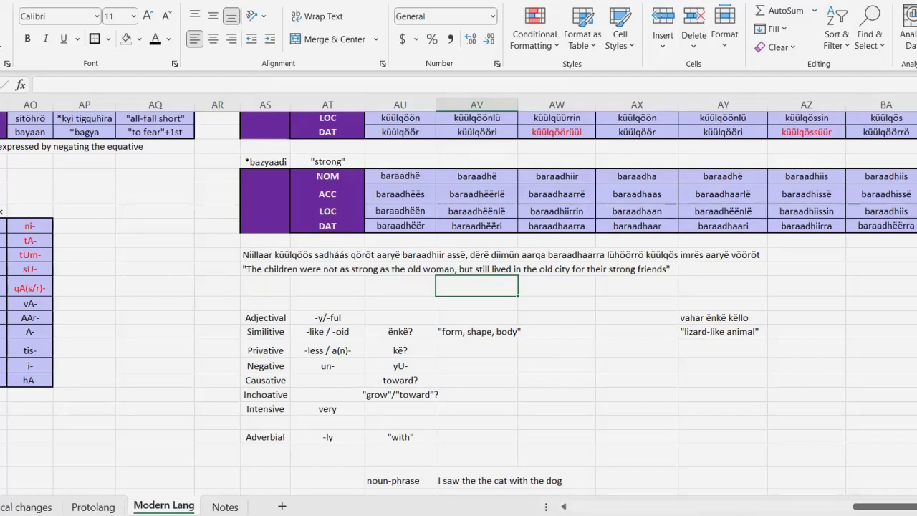
left_click(557, 303)
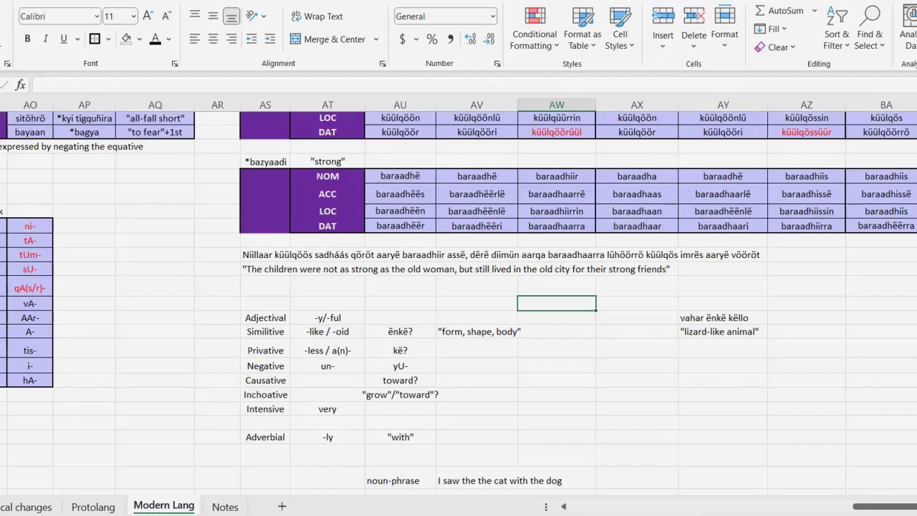
scroll(459, 286, "down", 2)
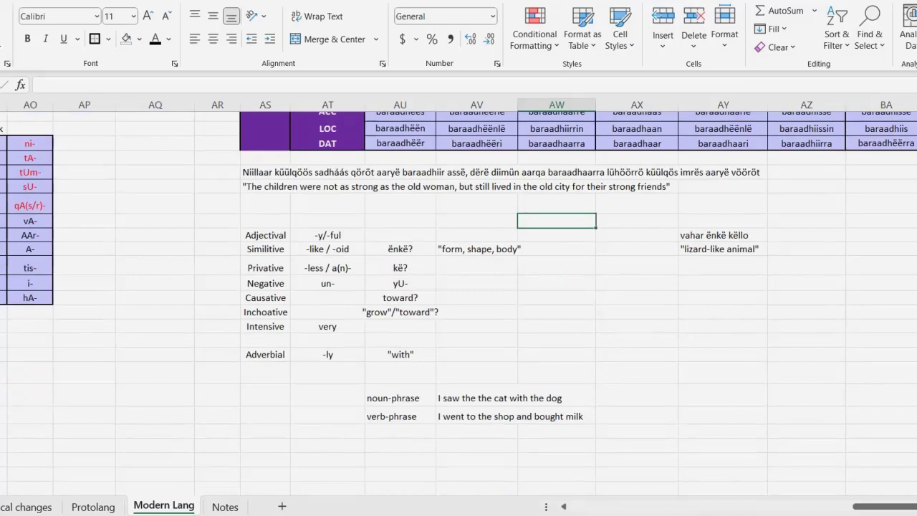
left_click_drag(266, 221, 557, 354)
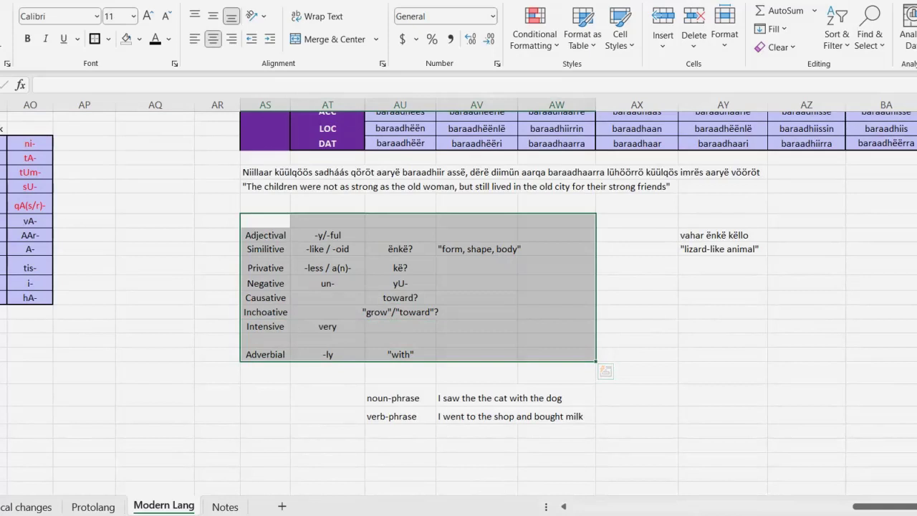
left_click(476, 204)
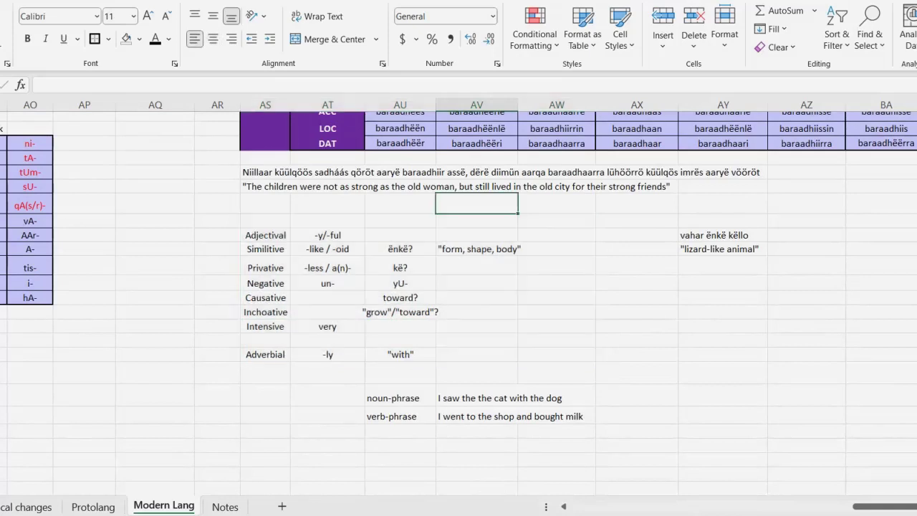